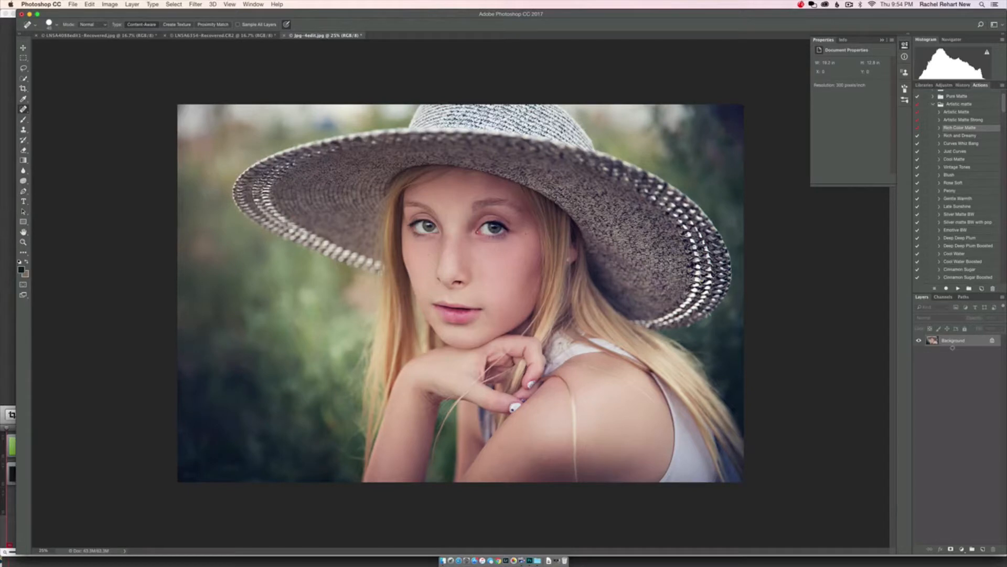
Step: Duplicate the background layer and heal the freckles on the nose and the adjoining cheek with the Spot Healing Brush
key("super+j")
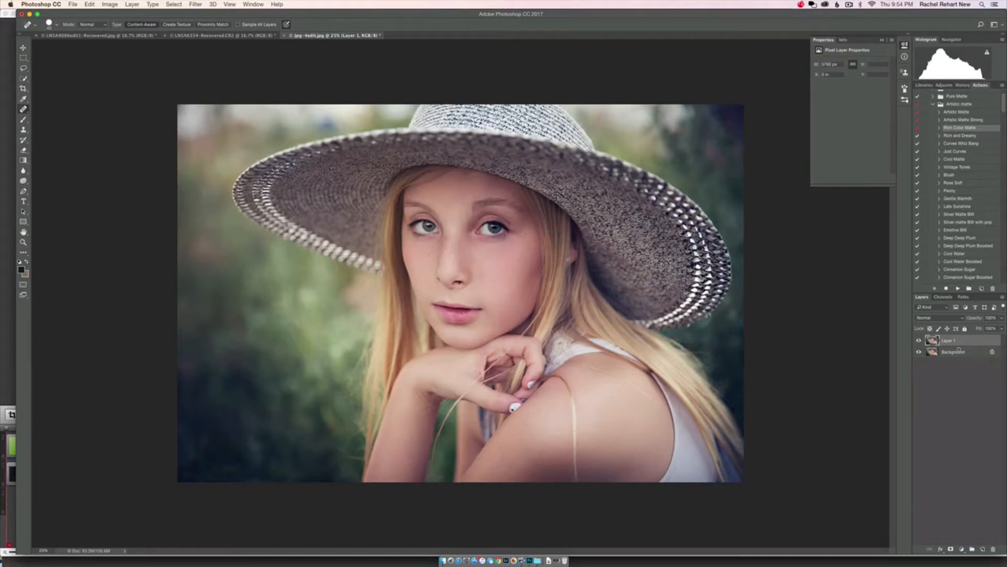
key("super+equal")
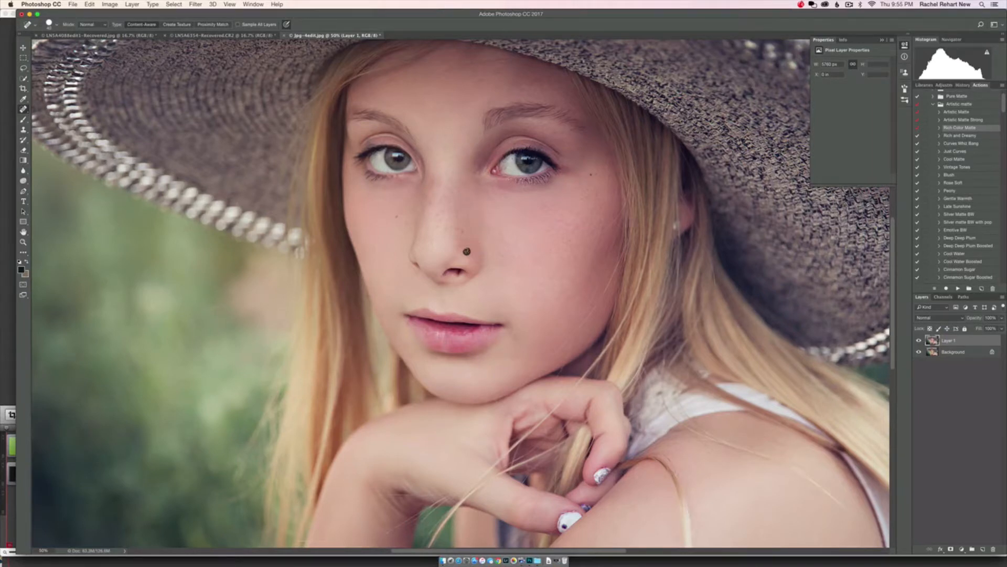
left_click(464, 233)
left_click(456, 228)
left_click(458, 216)
left_click(458, 212)
left_click(454, 204)
left_click(455, 189)
left_click(439, 214)
left_click(439, 222)
left_click(436, 228)
left_click(447, 229)
left_click(446, 238)
left_click(434, 241)
left_click(419, 244)
left_click(415, 275)
left_click(397, 219)
left_click(406, 222)
left_click(414, 209)
left_click(428, 205)
left_click(439, 192)
Step: Heal the spots on the temple and cheek beside the right-hand eye and the blemishes around its eyebrow
left_click(594, 174)
left_click(596, 162)
left_click(585, 188)
left_click(595, 195)
left_click(603, 228)
left_click(555, 132)
left_click(563, 146)
left_click(544, 125)
left_click(561, 134)
left_click(563, 142)
left_click(571, 132)
Step: Heal the marks and lines beneath the right-hand eye and the remaining spots on the opposite cheek
left_click(556, 189)
left_click(554, 184)
left_click(551, 186)
left_click(549, 187)
left_click(545, 187)
left_click(567, 196)
left_click(521, 189)
left_click(520, 189)
left_click(516, 192)
left_click(526, 191)
left_click(523, 188)
left_click(521, 194)
left_click(536, 192)
left_click(518, 190)
left_click(528, 196)
left_click(415, 202)
left_click(411, 209)
Step: Compare the face before and after healing by toggling the visibility of Layer 1
left_click(919, 340)
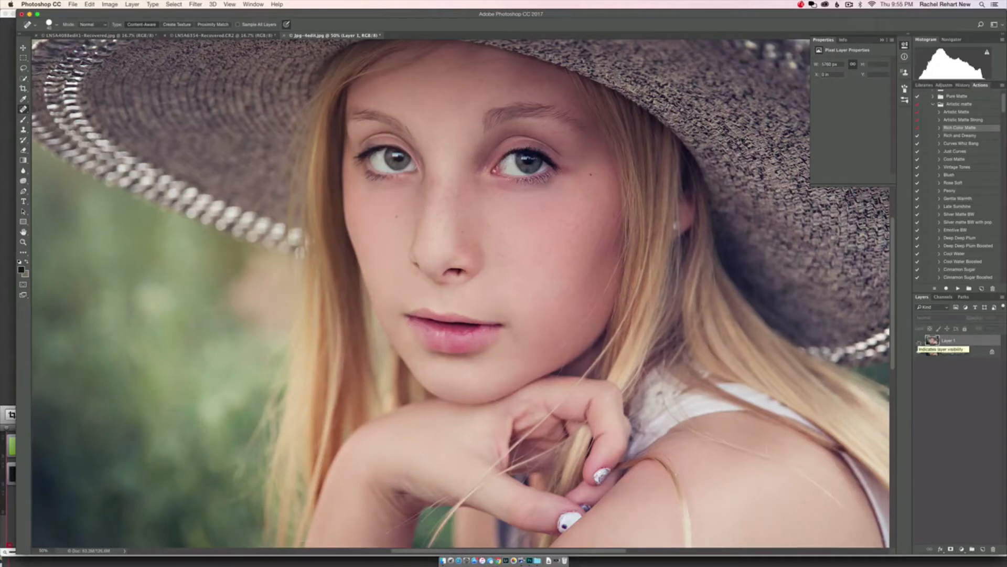
left_click(918, 340)
left_click(919, 340)
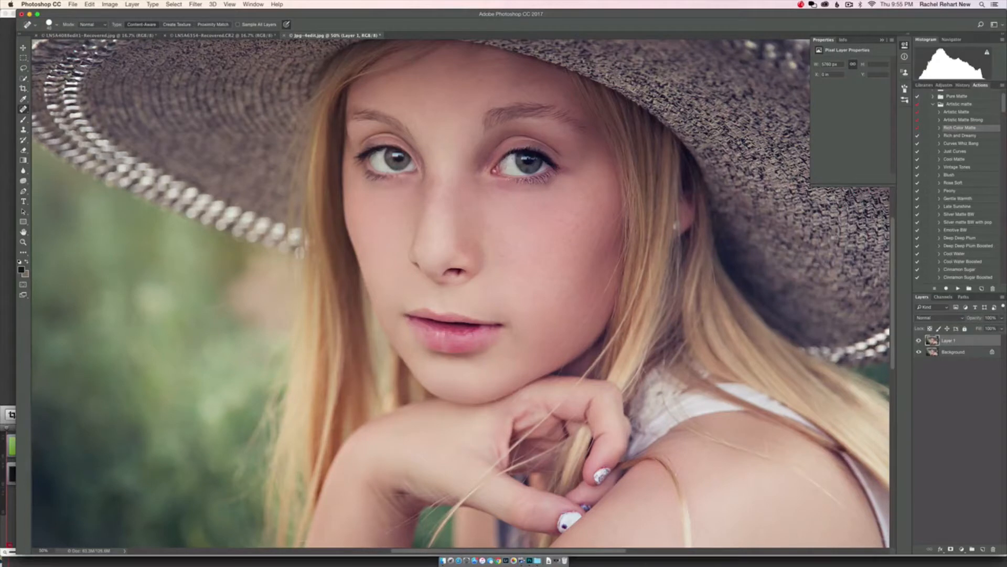
Step: Try reduced opacity values on Layer 1 and return it to 100%
left_click(1001, 318)
left_click_drag(993, 328, 965, 328)
left_click_drag(966, 327, 976, 328)
left_click_drag(981, 327, 984, 327)
left_click_drag(988, 328, 1001, 327)
mouse_move(1001, 328)
left_mouse_down()
mouse_move(979, 328)
mouse_move(1001, 328)
left_mouse_up()
left_click(965, 471)
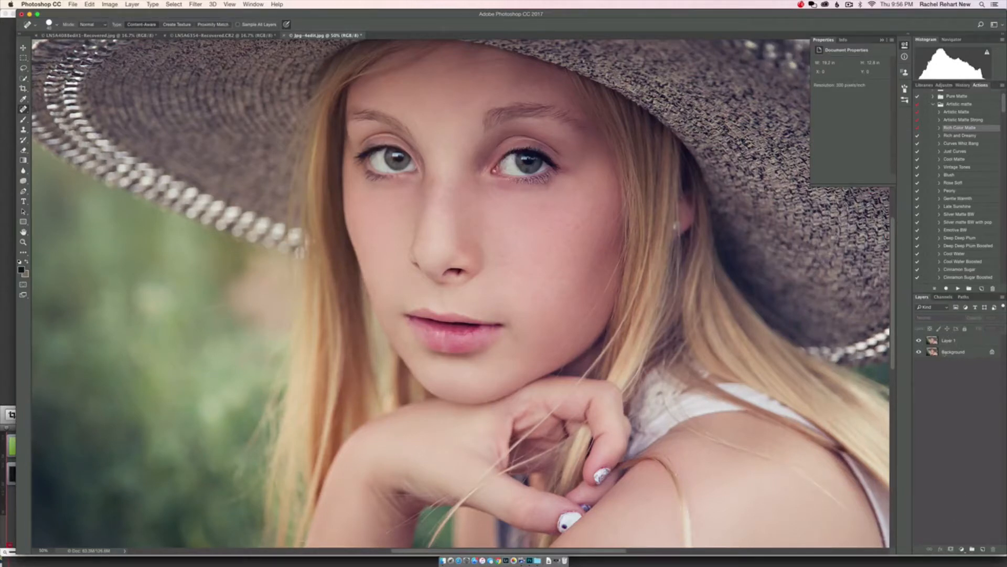
Step: Add a layer mask to Layer 1, invert it to black and invert it back to white
left_click(951, 340)
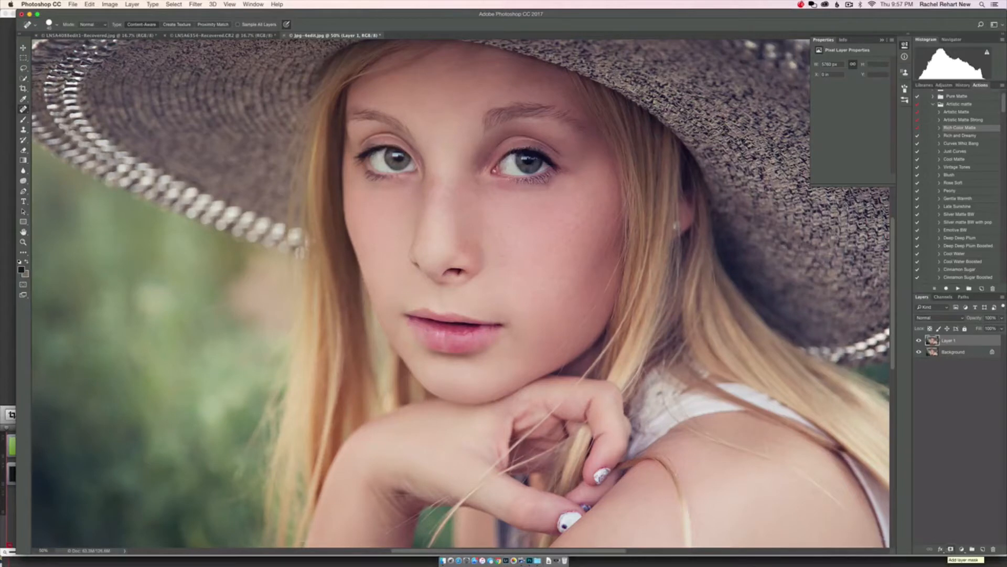
left_click(950, 549)
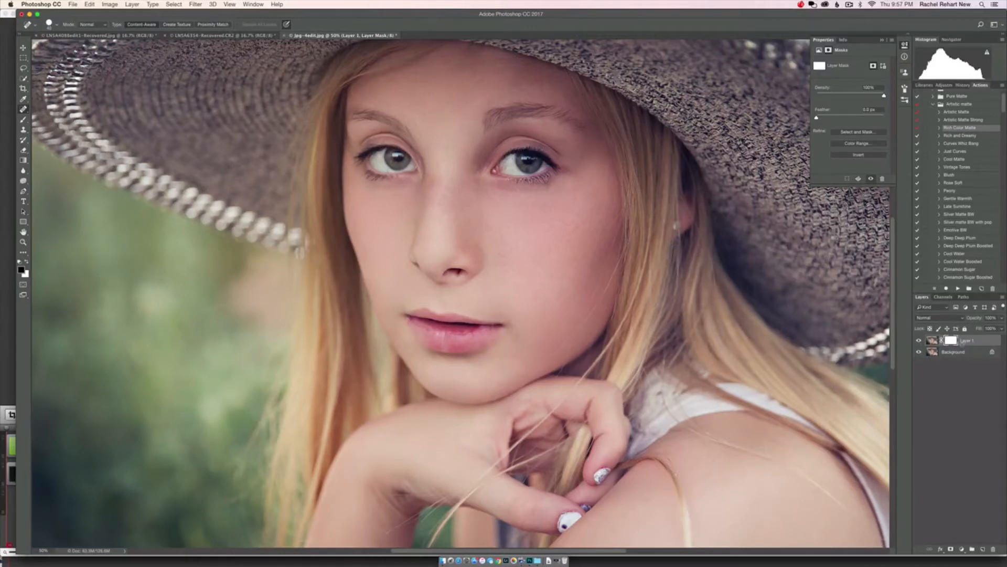
key("super+i")
key("super+i")
Step: Resize the brush and paint on Layer 1's mask over the face, swapping between black and white, to bring back some freckles
key("b")
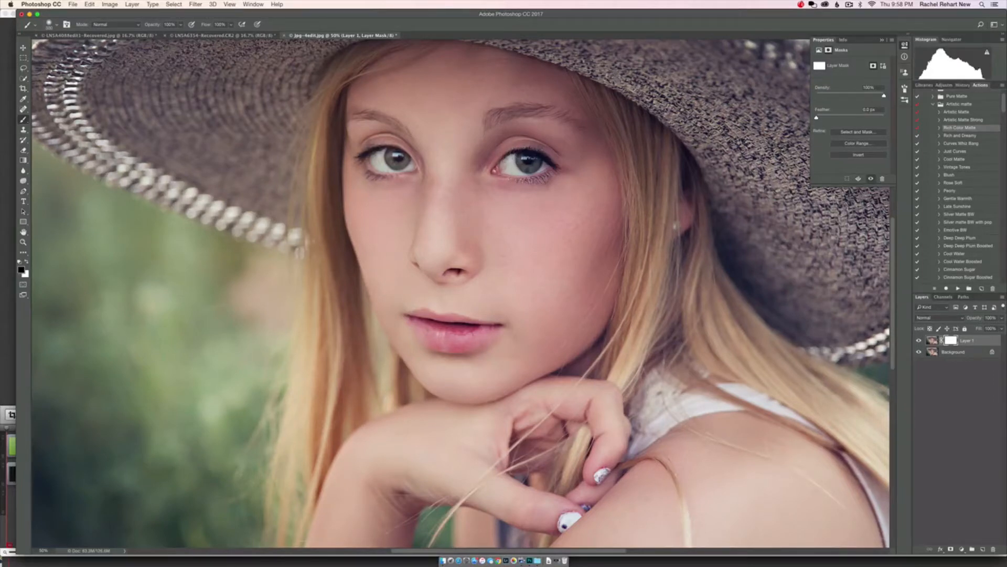
key("]")
key("]")
key("]")
key("]")
key("]")
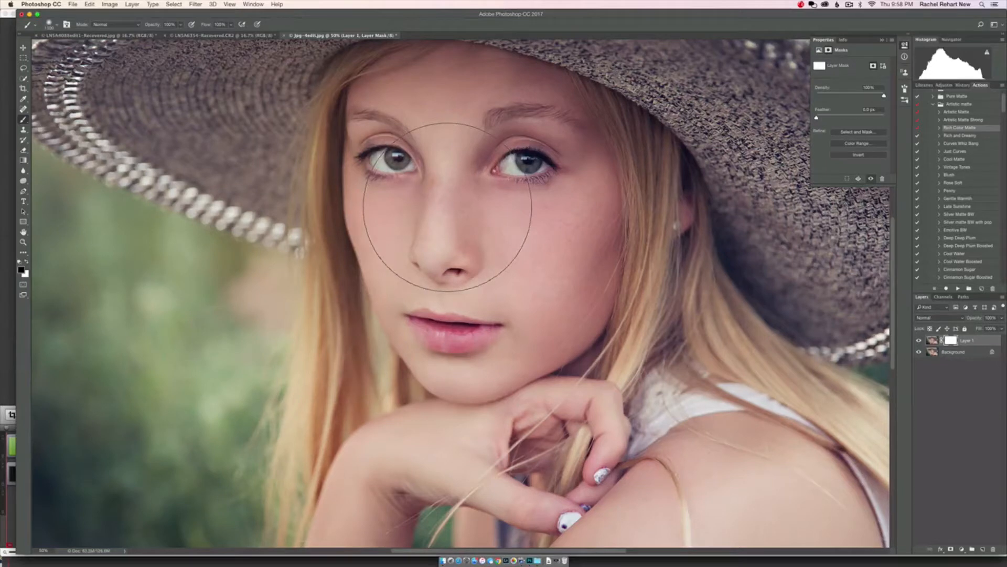
key("[")
key("[")
key("[")
key("[")
key("[")
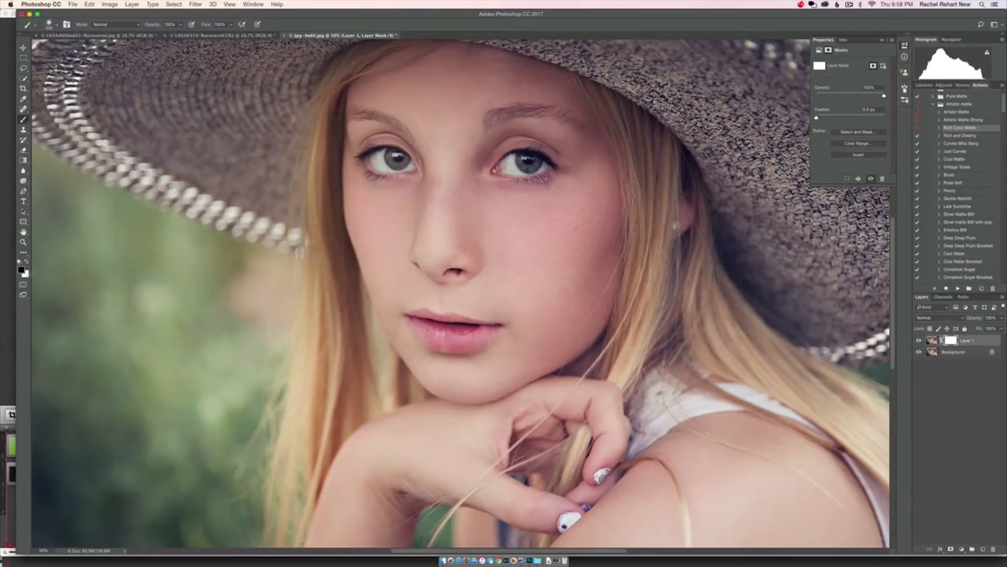
key("x")
key("x")
key("x")
key("x")
key("x")
key("x")
key("x")
key("x")
key("x")
key("x")
Step: Compare the masked retouch with the original by toggling Layer 1 on and off
left_click(918, 341)
left_click(919, 340)
left_click(920, 340)
left_click(920, 340)
left_click(920, 340)
Step: Rename Layer 1 as Freckles and reselect its layer mask
key("super+minus")
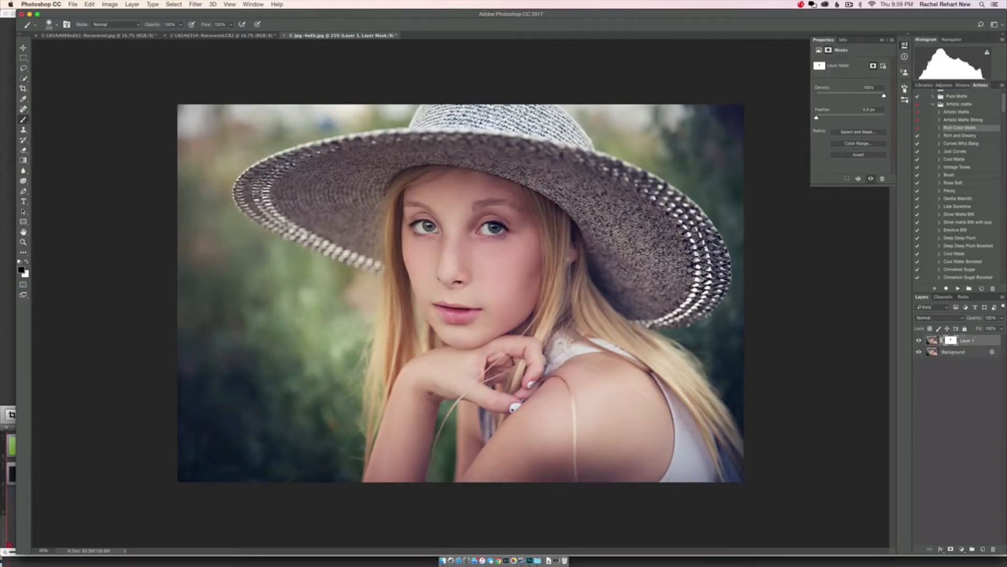
double_click(974, 340)
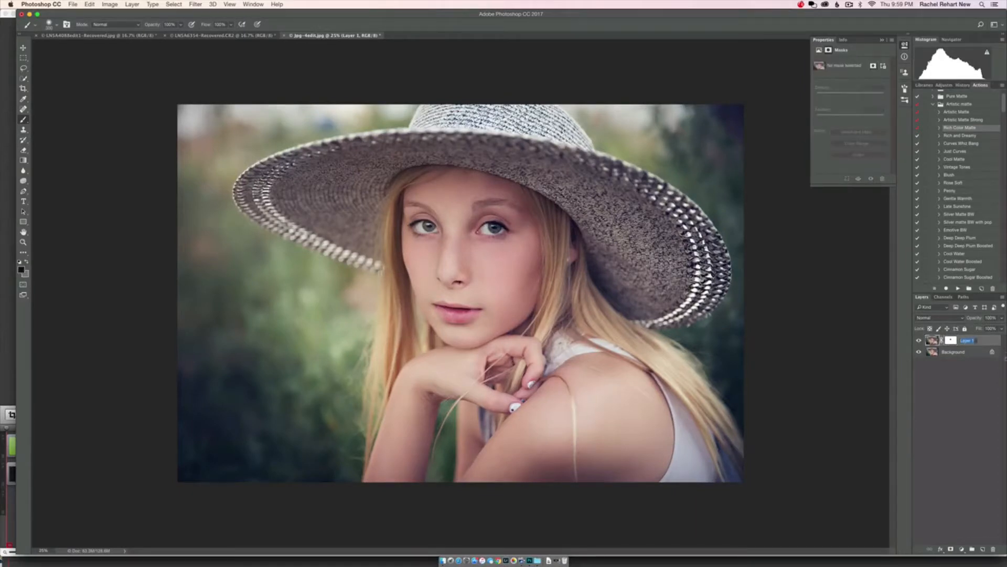
type("Fin")
type("le")
type("kles")
key("Return")
left_click(951, 340)
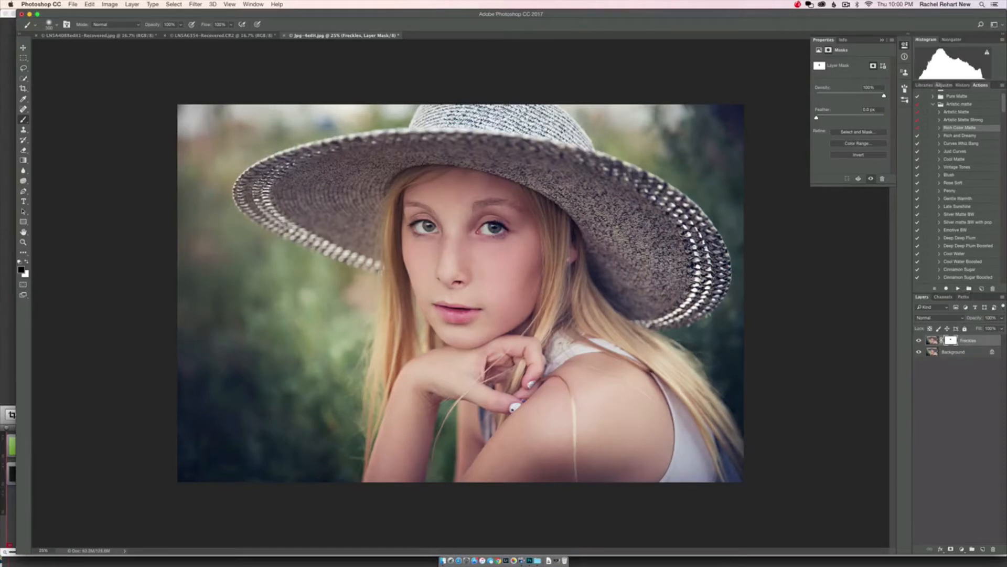
Step: Add a Curves adjustment layer and pull the lower part of its RGB curve down to darken the photo
left_click(944, 85)
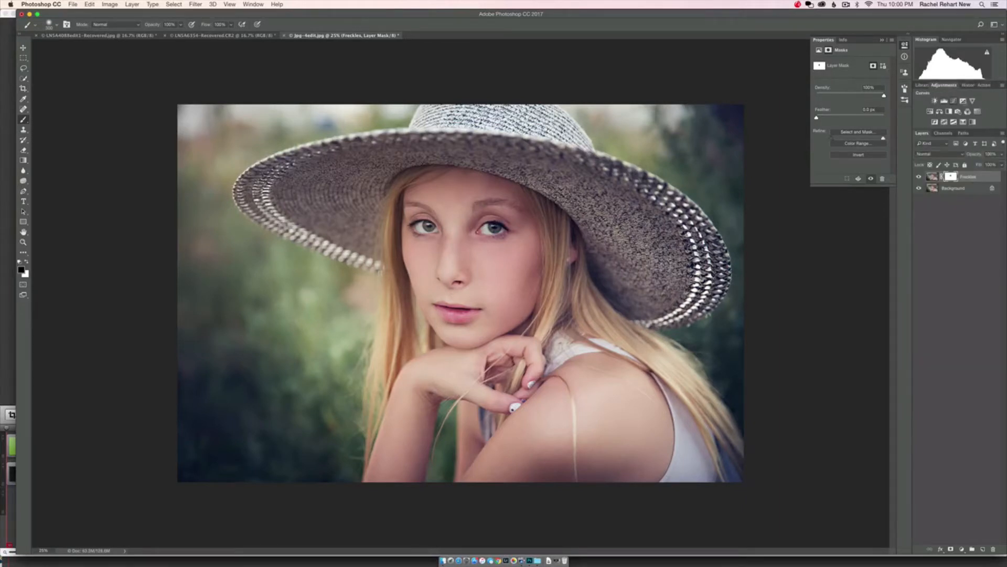
left_click(954, 101)
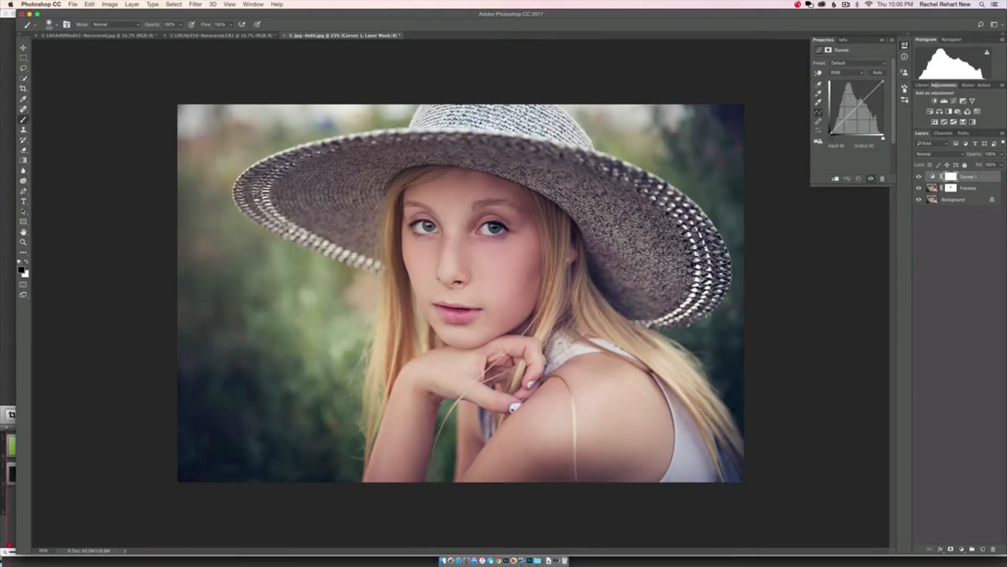
left_click_drag(848, 116, 850, 122)
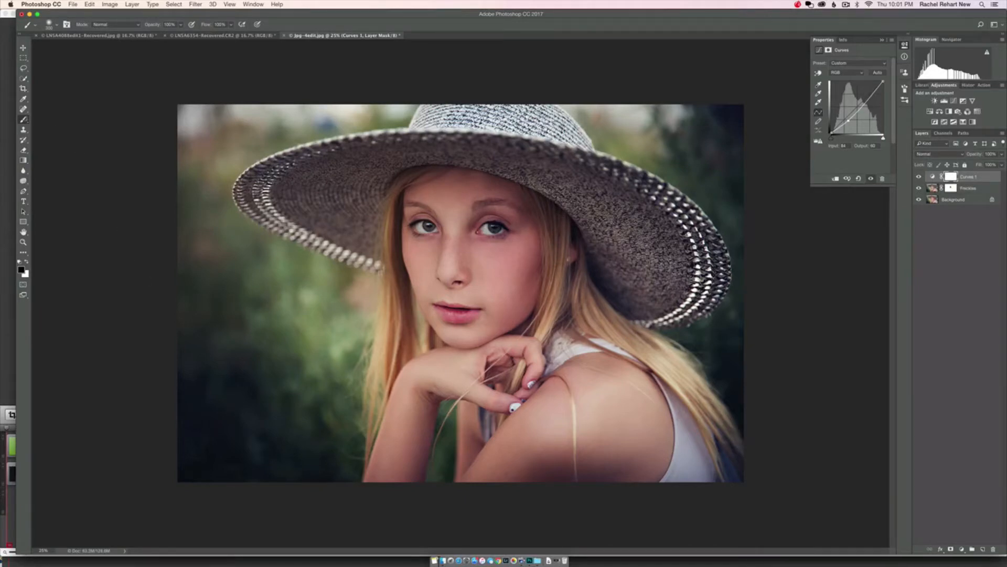
Step: Paint the subject out of the Curves mask with a soft black brush at 16% opacity and 0% hardness
left_click(181, 25)
right_click(319, 166)
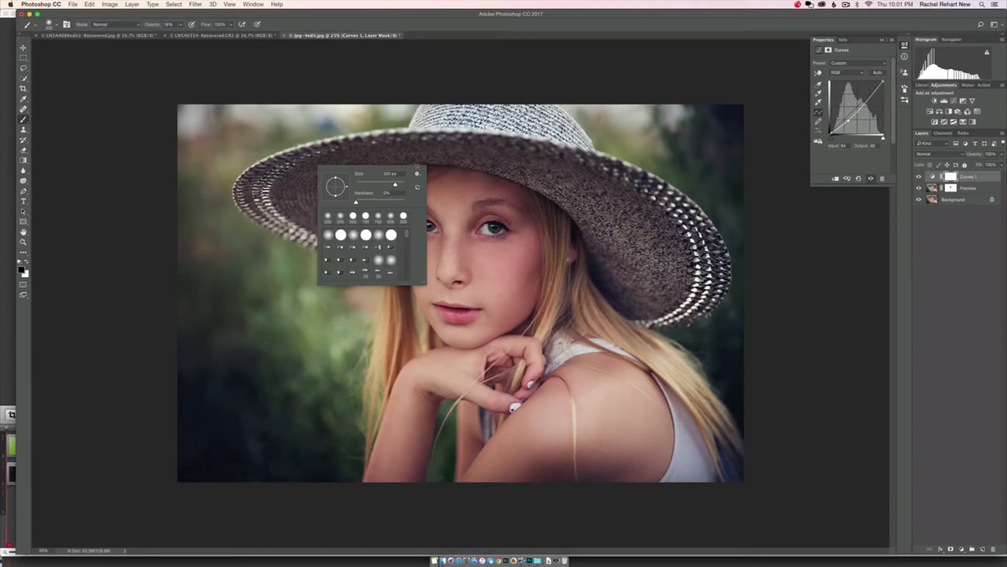
left_click(372, 76)
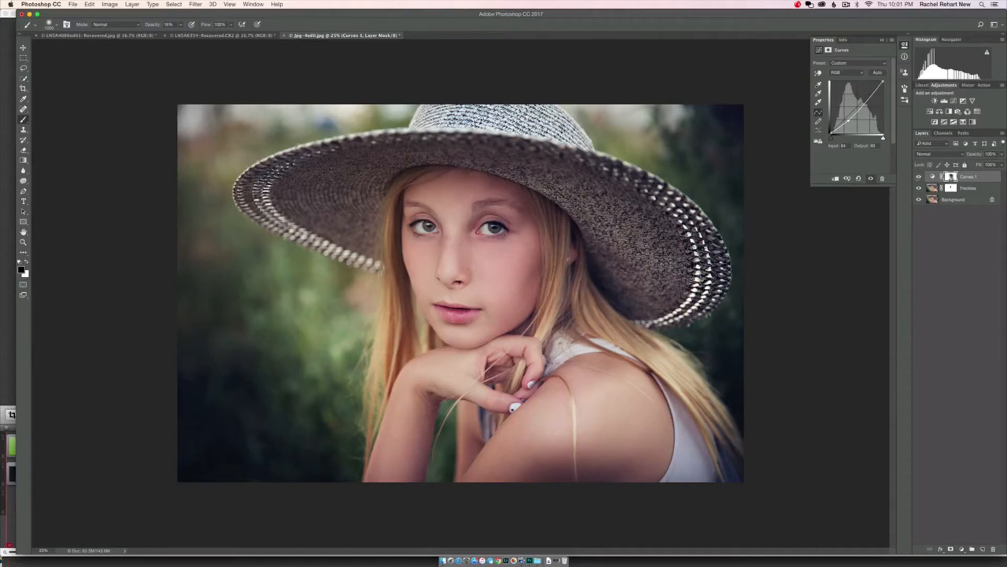
Step: Compare the image with and without the darkening Curves layer
left_click(919, 177)
left_click(918, 177)
left_click(919, 177)
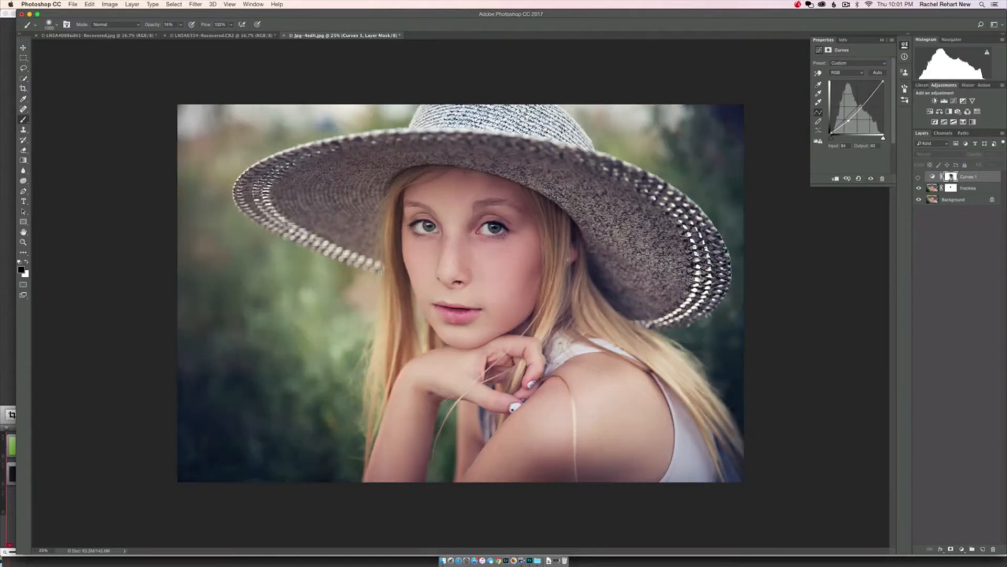
left_click(919, 176)
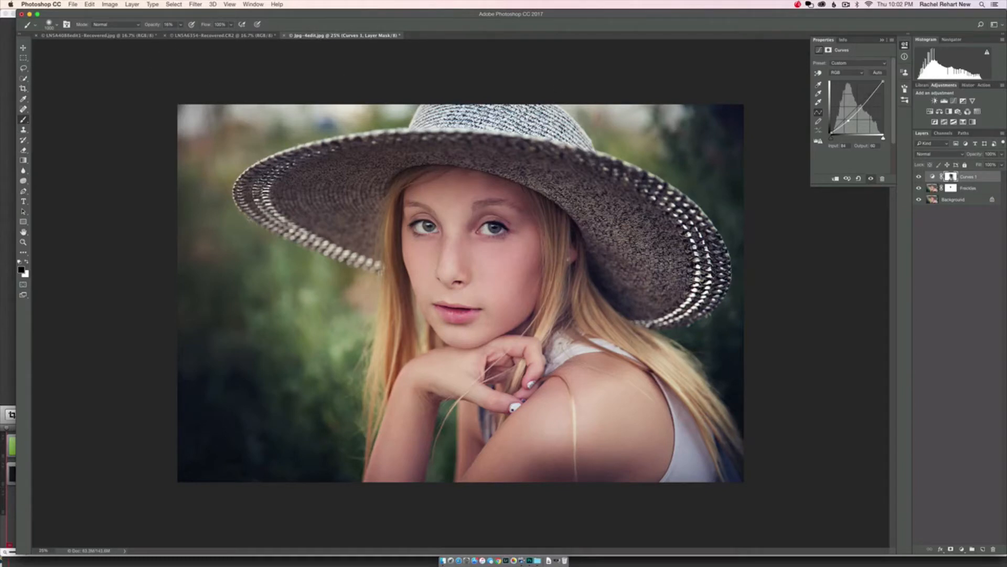
Step: Try a Curves mask stroke over the dark background with the brush at 100% hardness and 100% opacity, and undo it
right_click(254, 219)
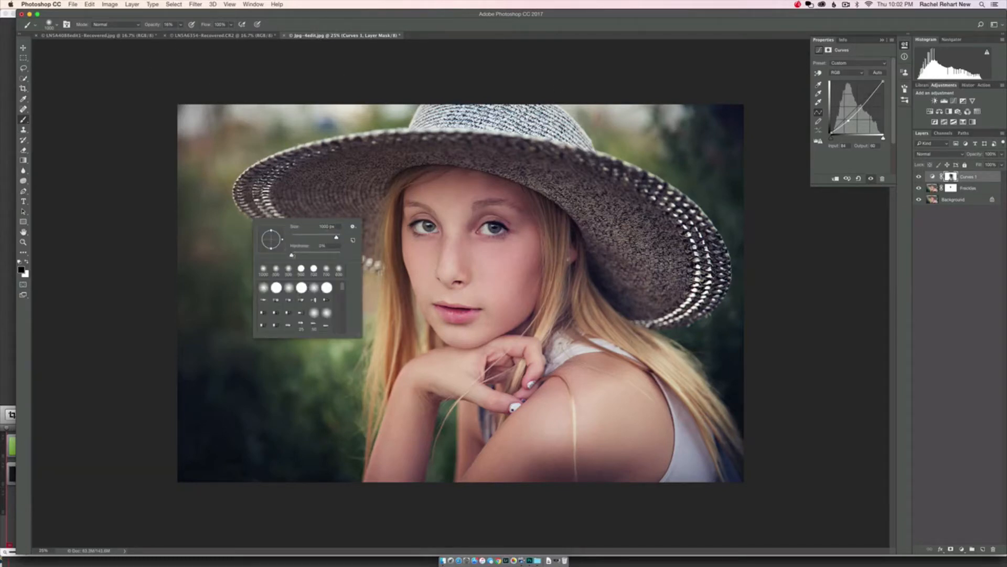
left_click_drag(292, 256, 350, 259)
left_click(104, 172)
left_click(180, 24)
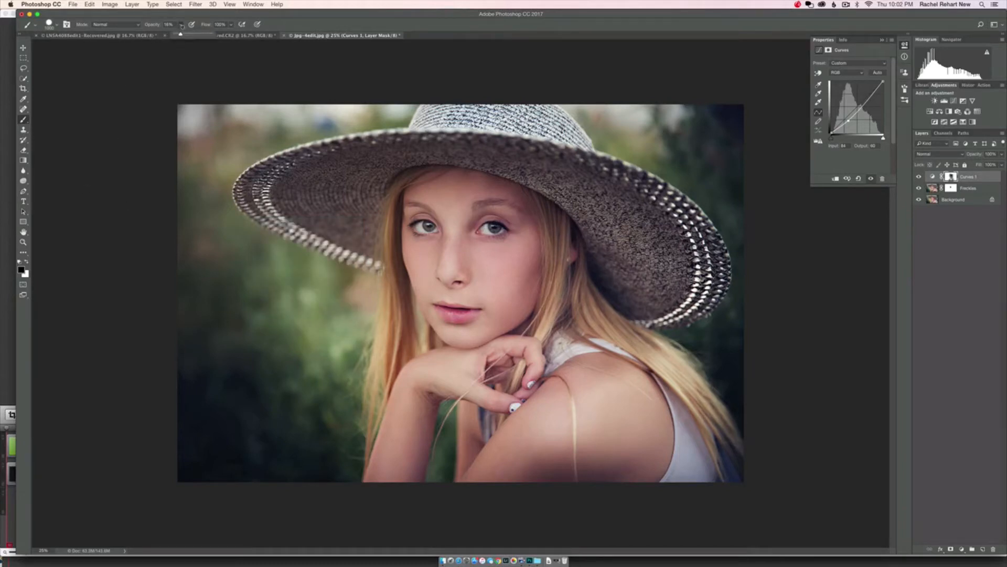
left_click_drag(180, 35, 234, 42)
left_click(108, 98)
left_click_drag(244, 334, 254, 473)
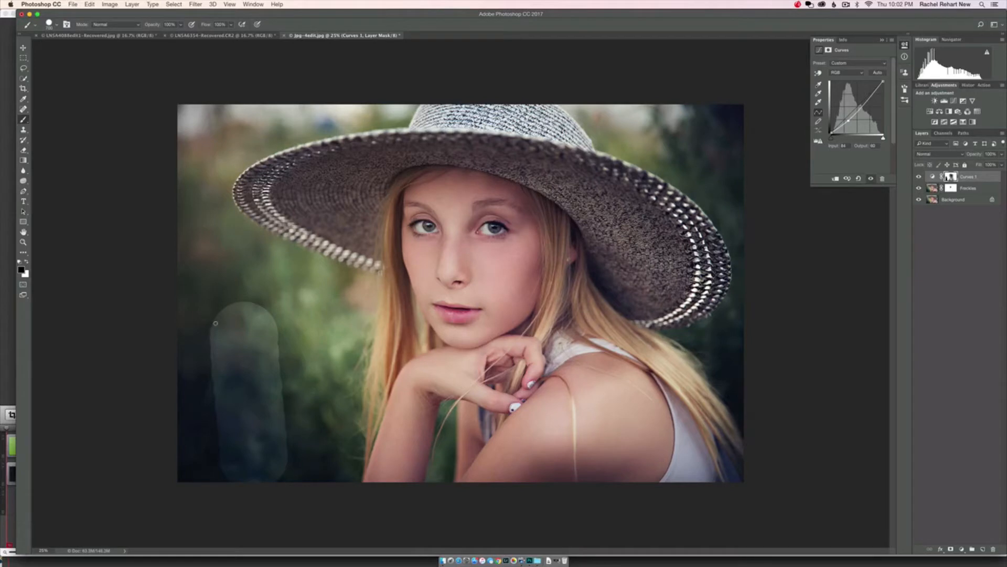
key("super+z")
Step: Try soft strokes with 0% hardness at full opacity over the dark background on the Curves mask, and undo them
right_click(337, 383)
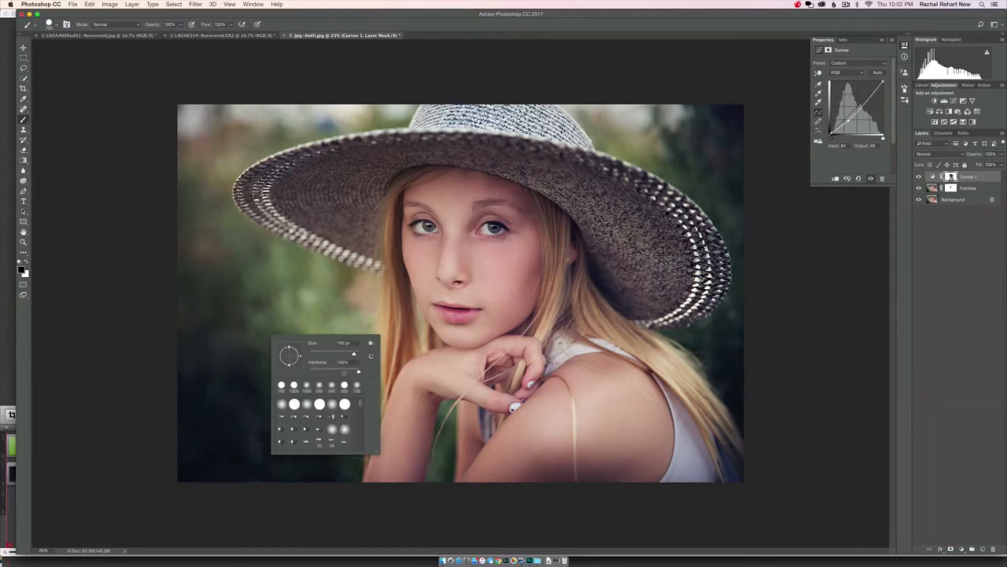
left_click_drag(359, 371, 293, 372)
key("Return")
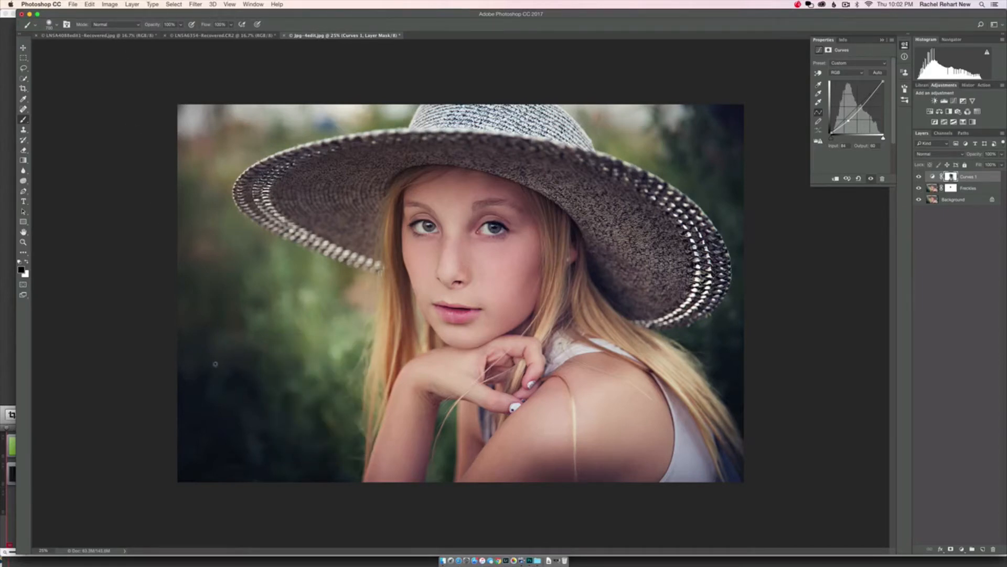
mouse_move(217, 363)
left_mouse_down()
mouse_move(191, 398)
mouse_move(193, 425)
mouse_move(250, 469)
mouse_move(208, 488)
mouse_move(221, 506)
left_mouse_up()
left_click_drag(196, 328, 189, 329)
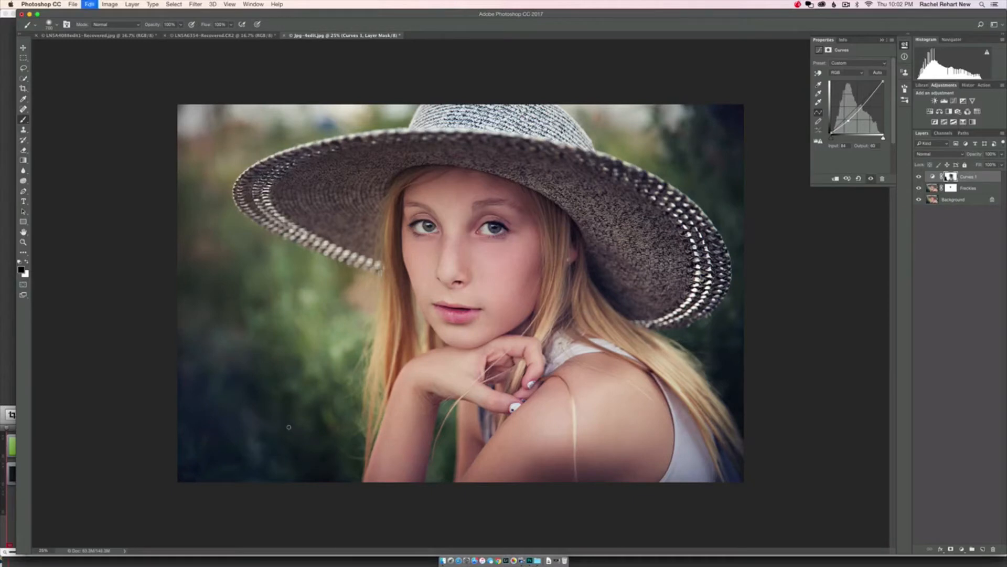
key("super+z")
key("super+z")
key("alt+super+z")
key("alt+super+z")
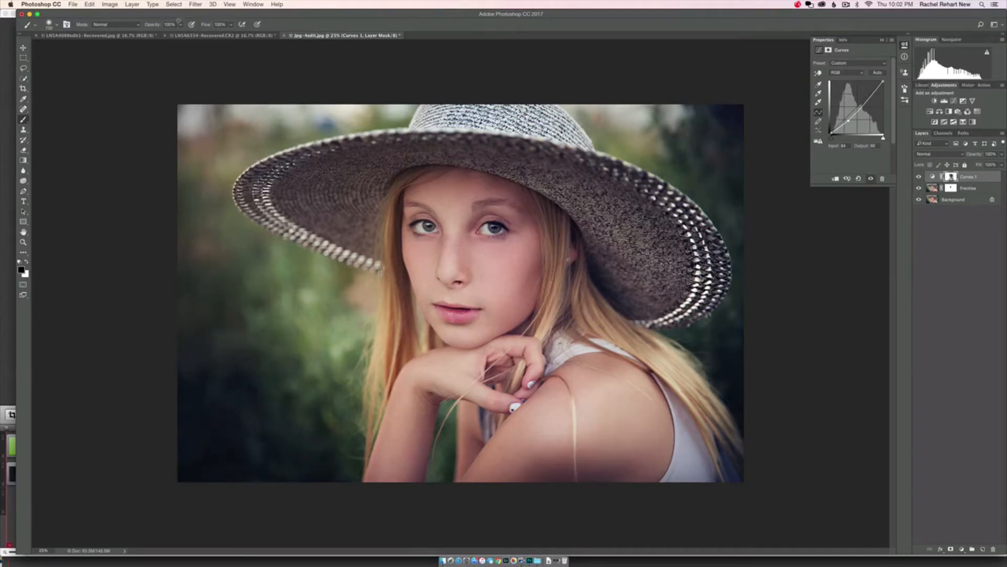
Step: Set the brush opacity to 14% and dab over the dark background on the Curves mask
left_click(181, 24)
left_click(149, 36)
left_click(205, 373)
Step: Rename the Curves adjustment layer as Background
double_click(969, 176)
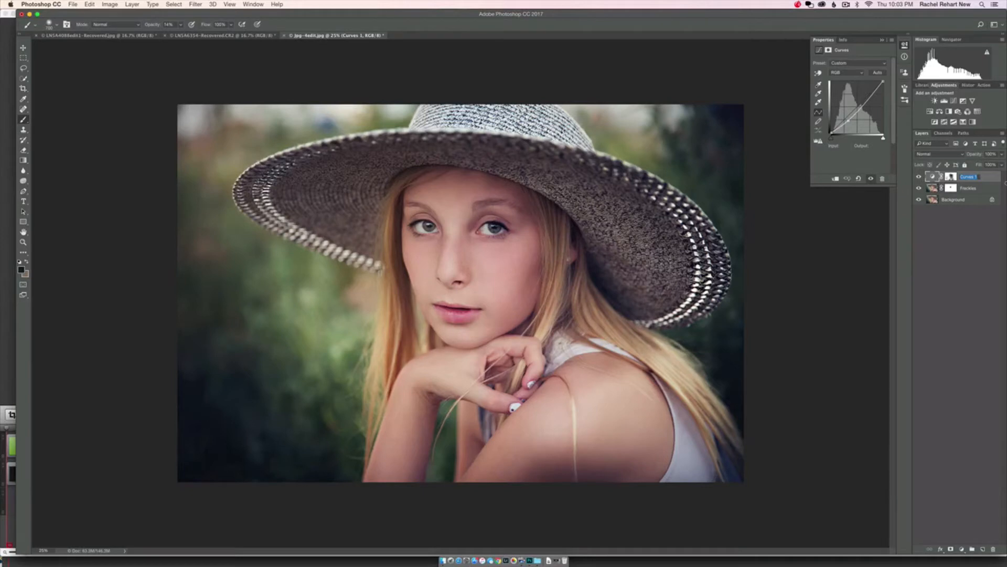
type("Background")
key("Return")
left_click(975, 200)
left_click(977, 176)
left_click(1002, 153)
mouse_move(1001, 164)
left_mouse_down()
mouse_move(987, 165)
mouse_move(1001, 164)
left_mouse_up()
Step: Group the Freckles layer and the Background Curves layer together
left_click(979, 188)
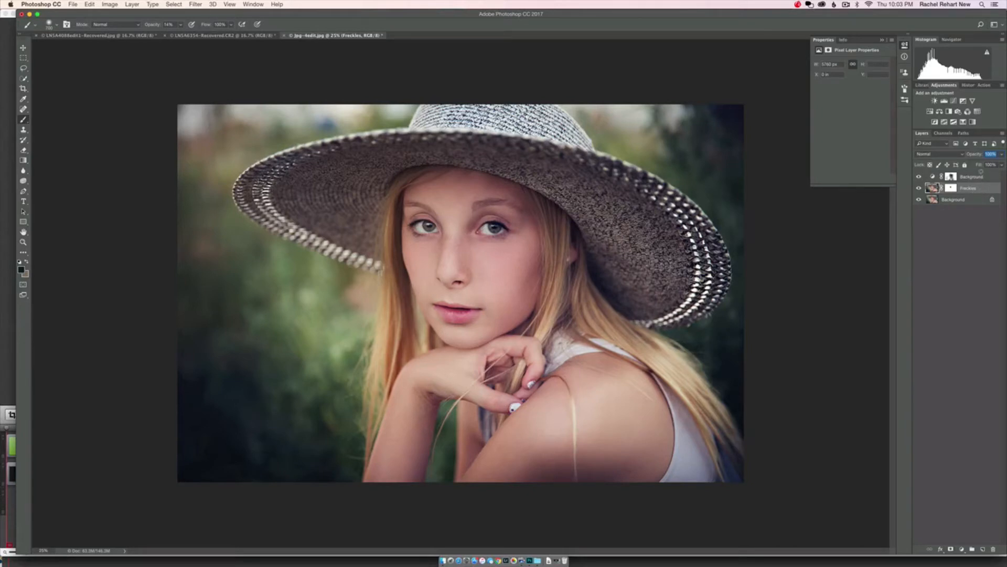
left_click(979, 177, "shift")
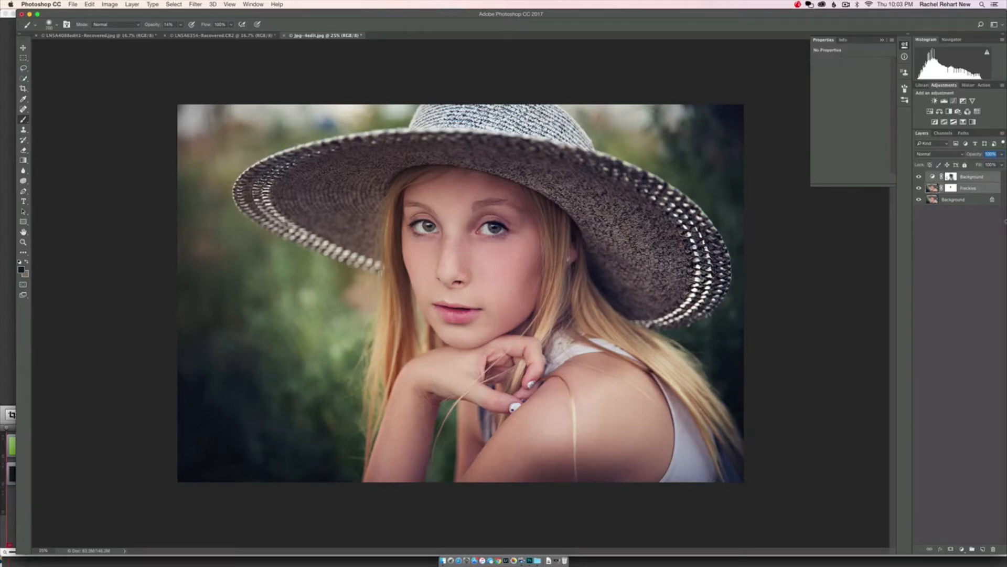
key("super+g")
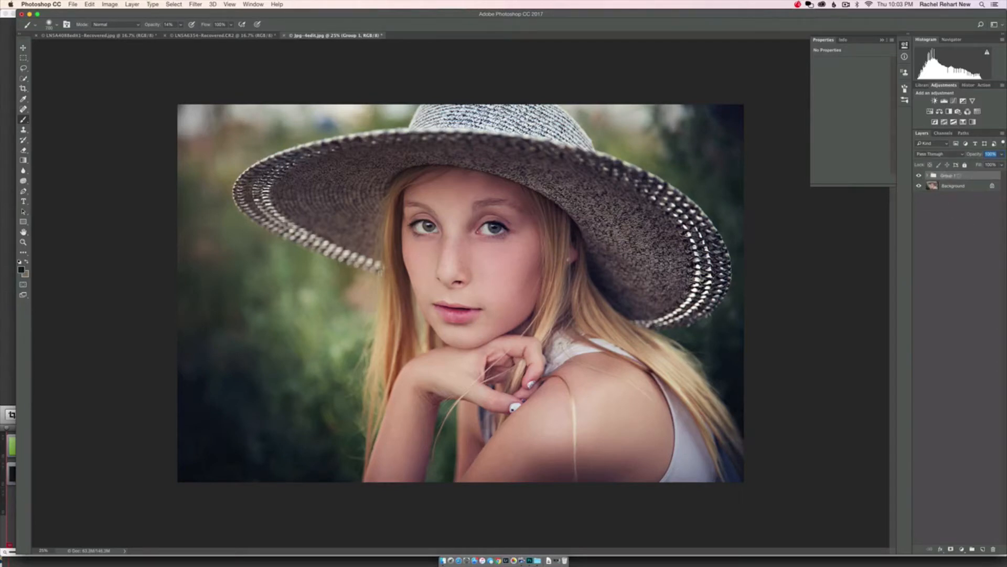
Step: Try lowering the group's opacity and return it to 100%
left_click(1001, 154)
mouse_move(1002, 164)
left_mouse_down()
mouse_move(944, 168)
mouse_move(1001, 164)
mouse_move(984, 164)
left_mouse_up()
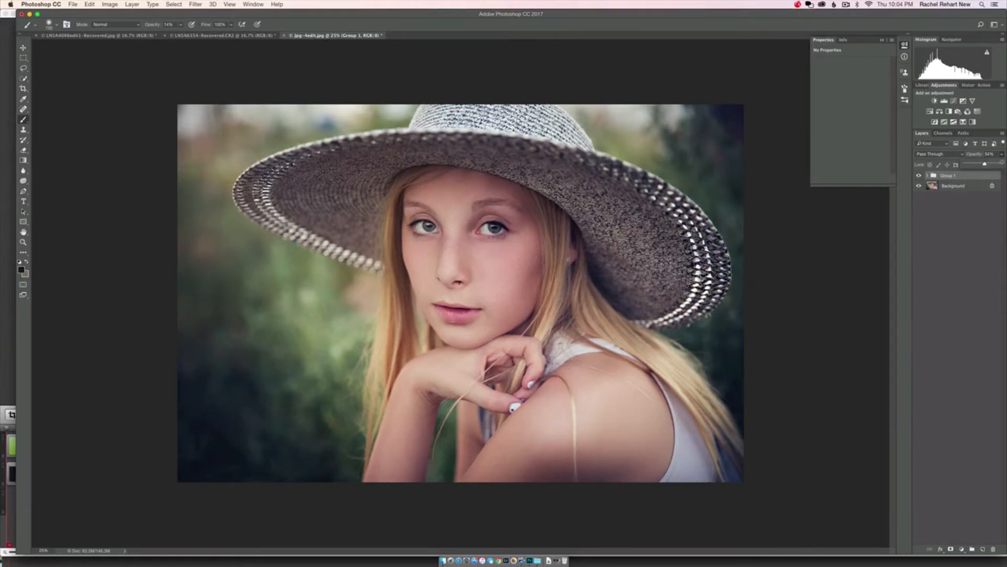
left_click_drag(984, 164, 1001, 164)
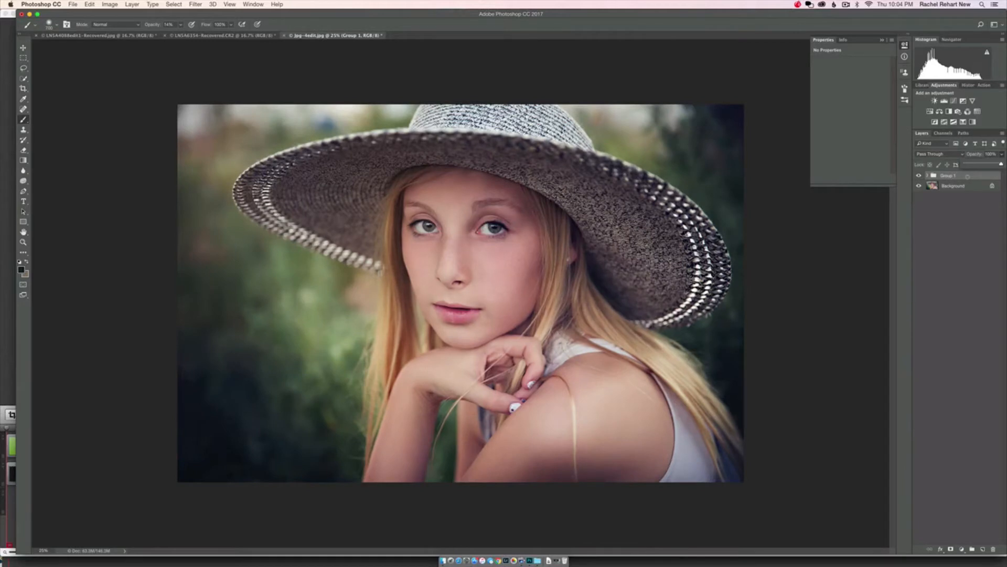
Step: Ungroup the Freckles layer and the Background Curves layer
key("super+g")
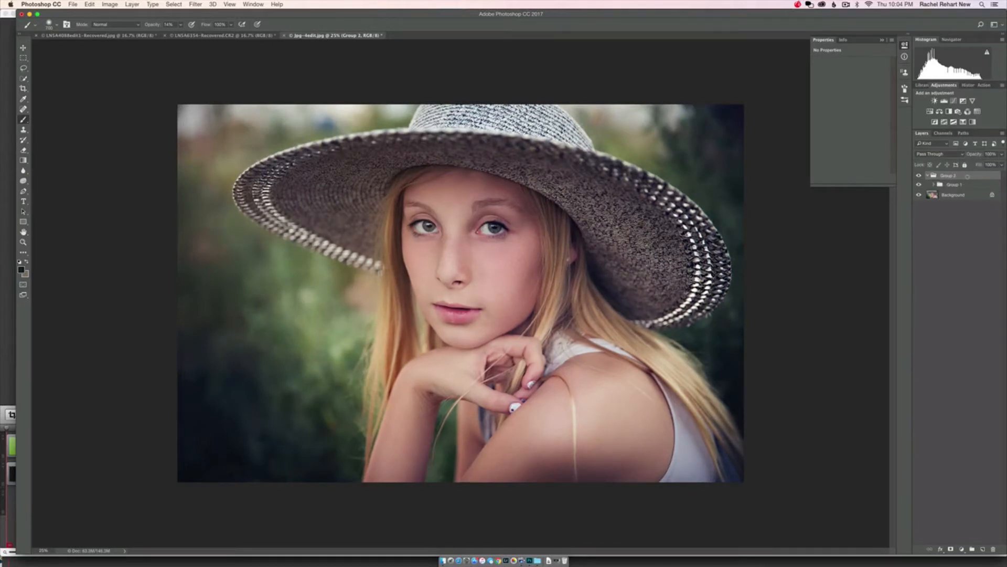
right_click(960, 175)
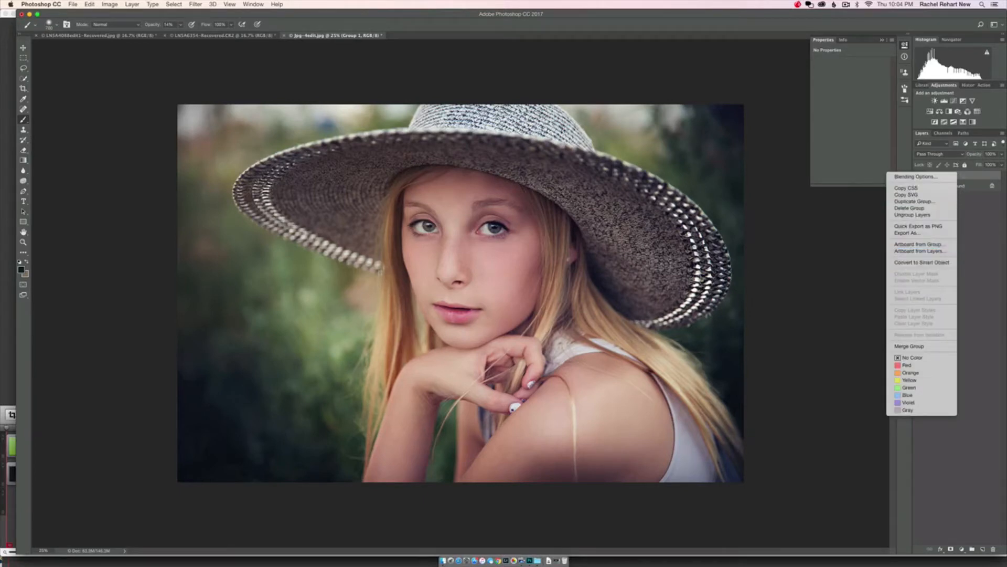
left_click(912, 214)
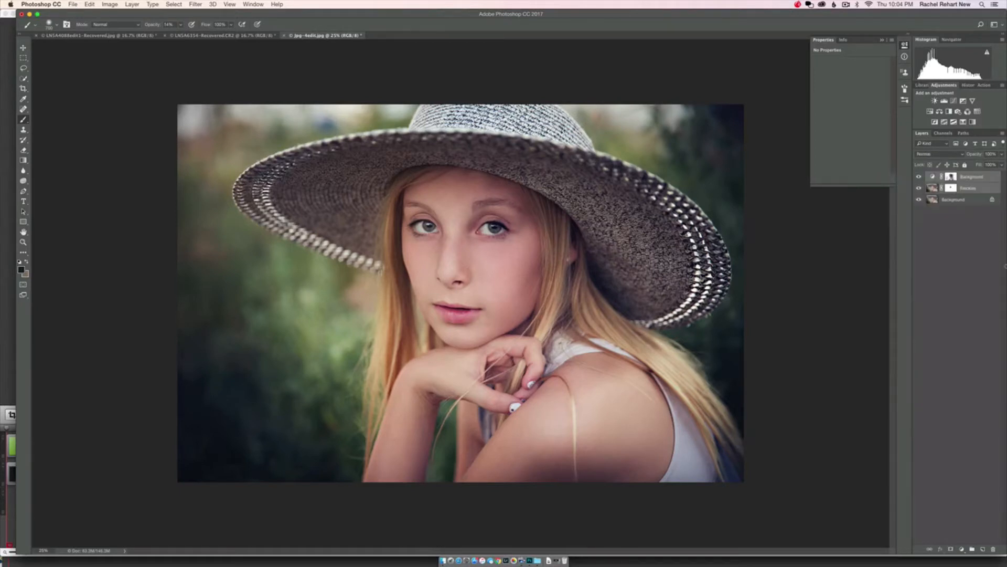
Step: Delete the Freckles layer and the Background Curves layer, keeping only the original photo layer
left_click(973, 189)
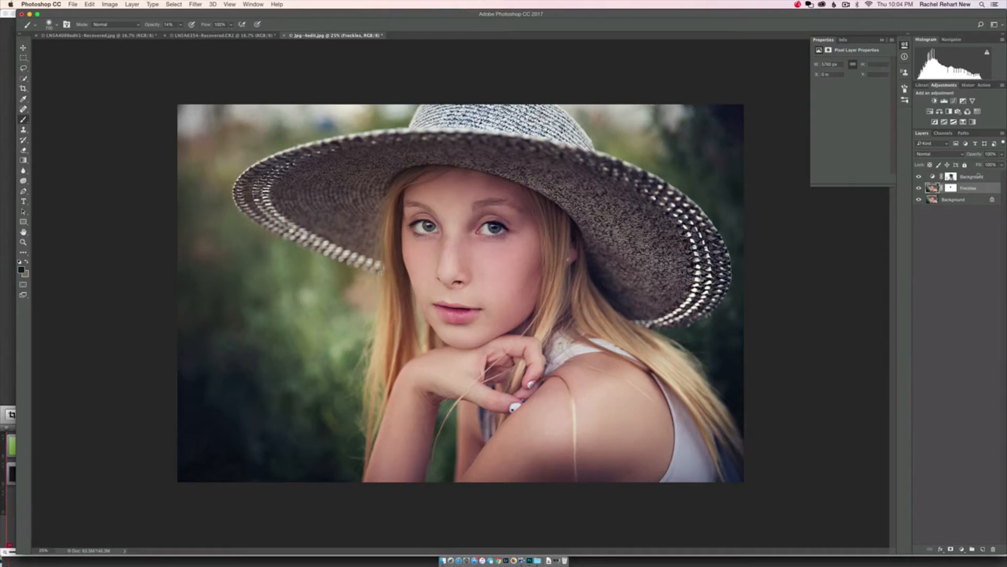
left_click(978, 177, "shift")
left_click_drag(976, 188, 993, 549)
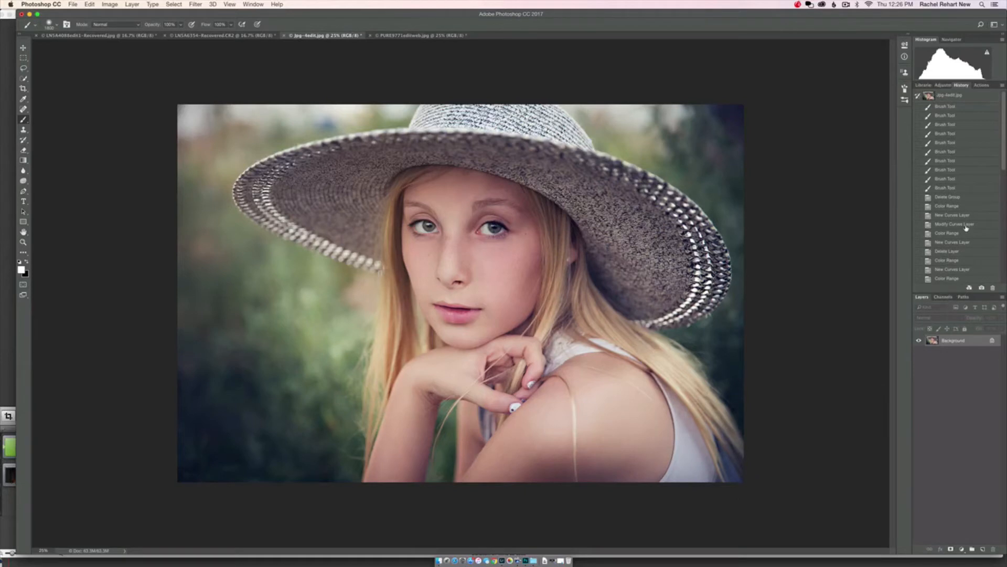
Step: Load the composite RGB channel's bright areas as a selection and add a Curves adjustment layer masked by it
left_click(942, 85)
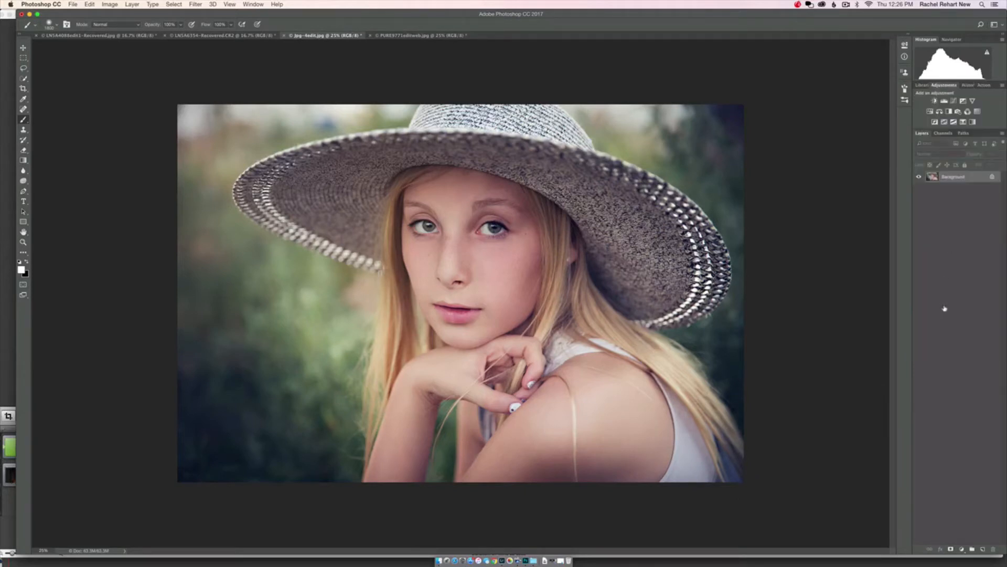
left_click(948, 136)
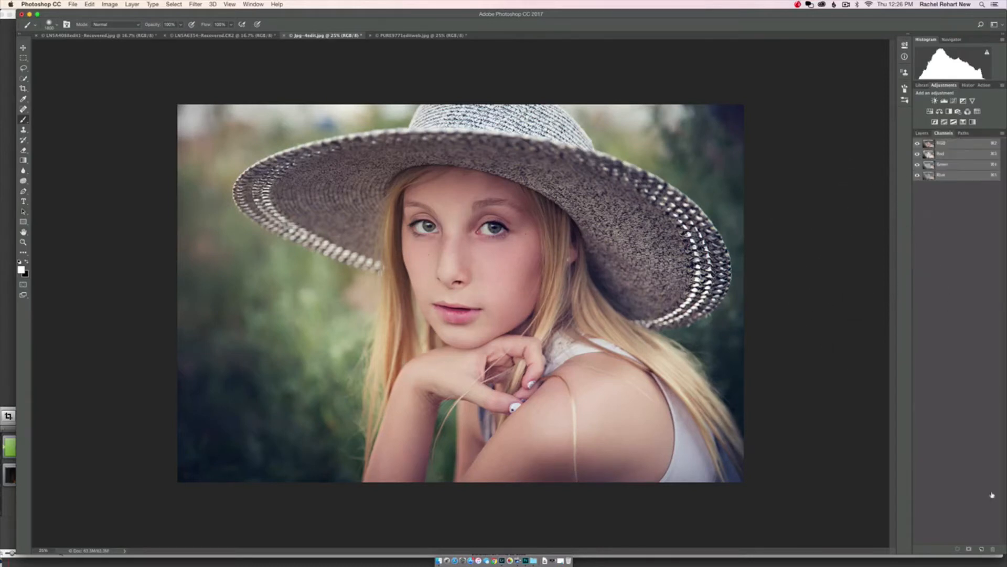
left_click(958, 549)
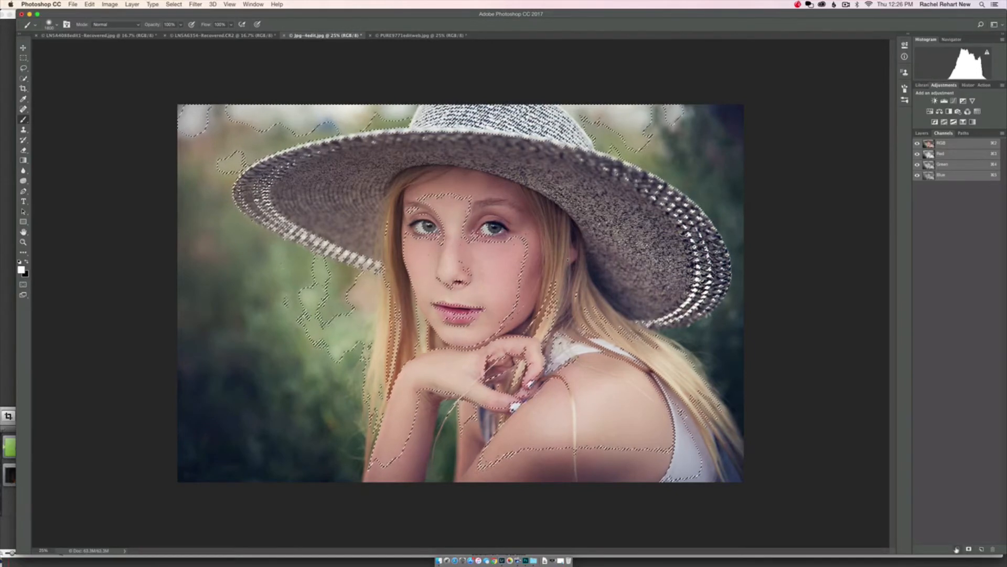
left_click(922, 134)
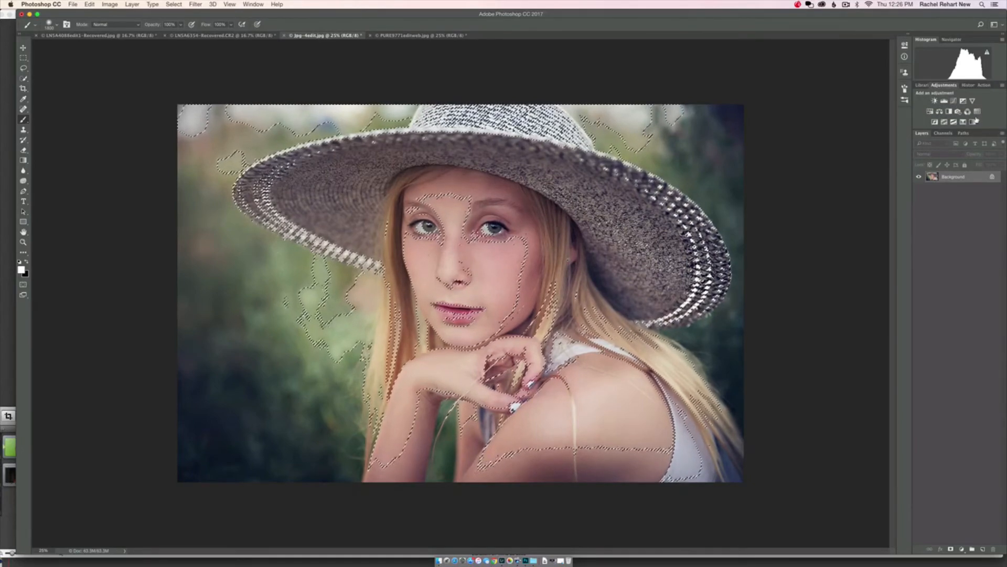
left_click(954, 102)
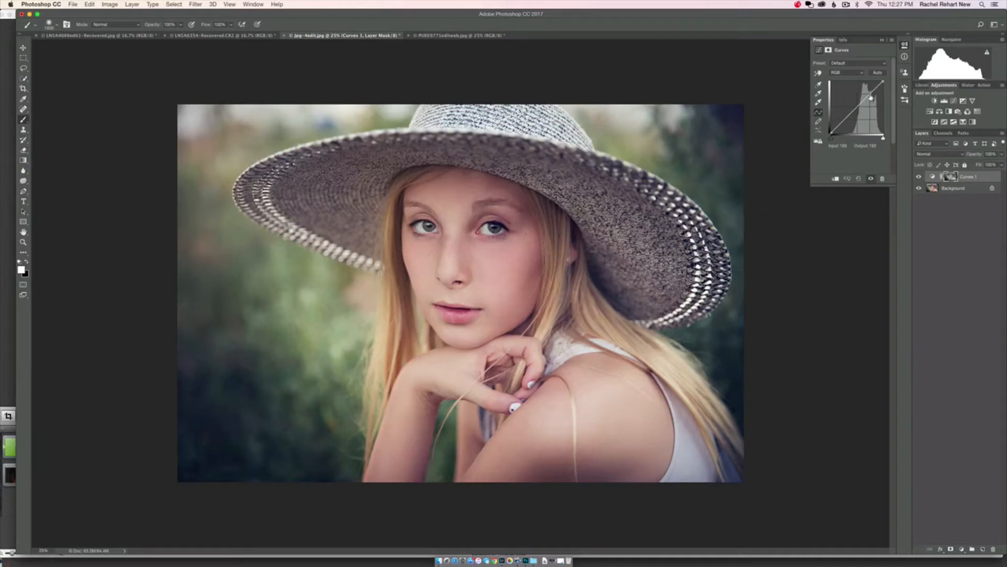
Step: Raise the upper part of the curve for a moderate highlight lift and compare the photo with the adjustment off and on
left_click_drag(870, 97, 865, 85)
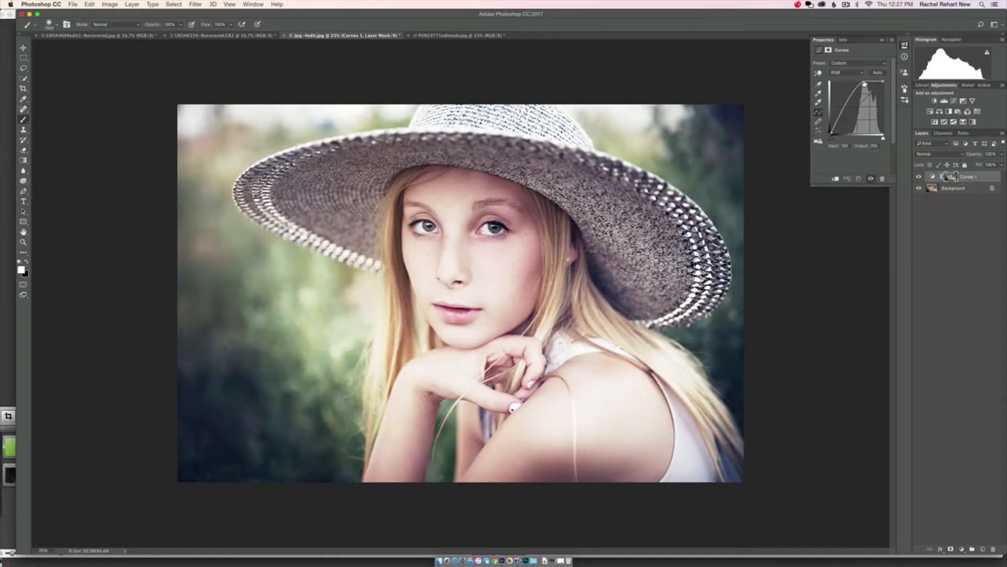
left_click_drag(866, 85, 870, 89)
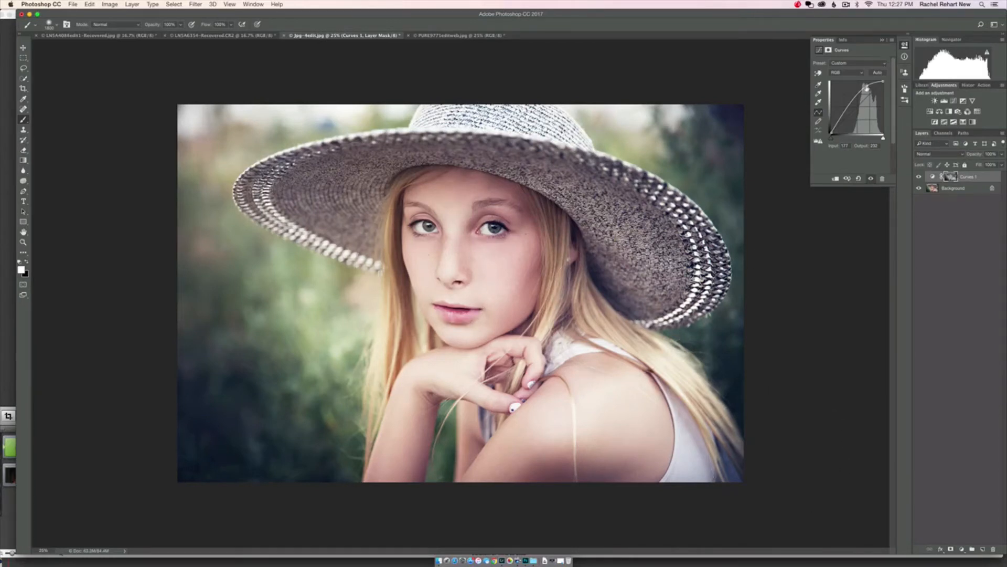
left_click_drag(867, 89, 868, 93)
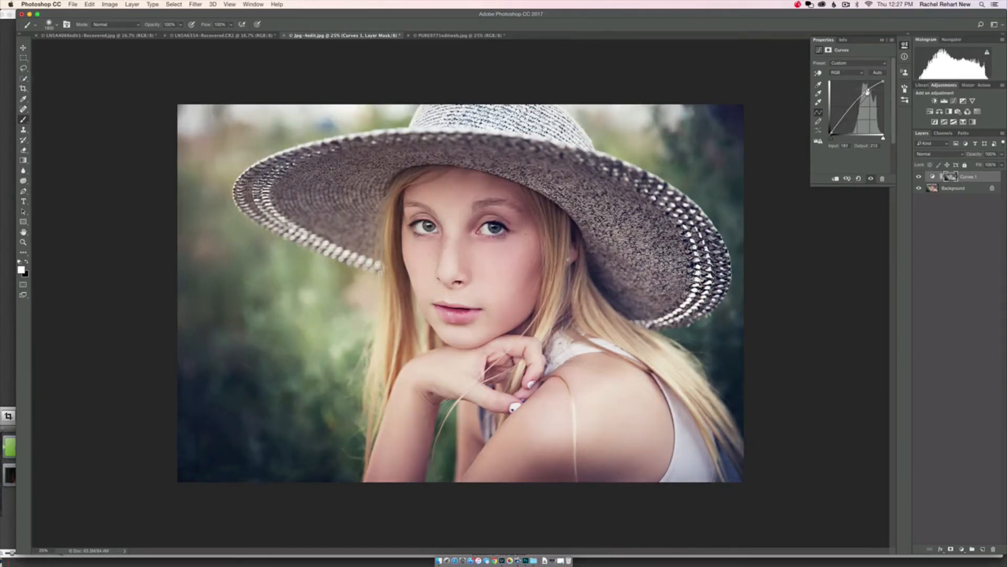
left_click(918, 177)
left_click(918, 177)
left_click(918, 178)
left_click(919, 177)
Step: Move the curve's black point to input 4 and compare the photo with the adjustment off and on
left_click_drag(832, 135, 834, 135)
left_click(919, 178)
left_click(918, 177)
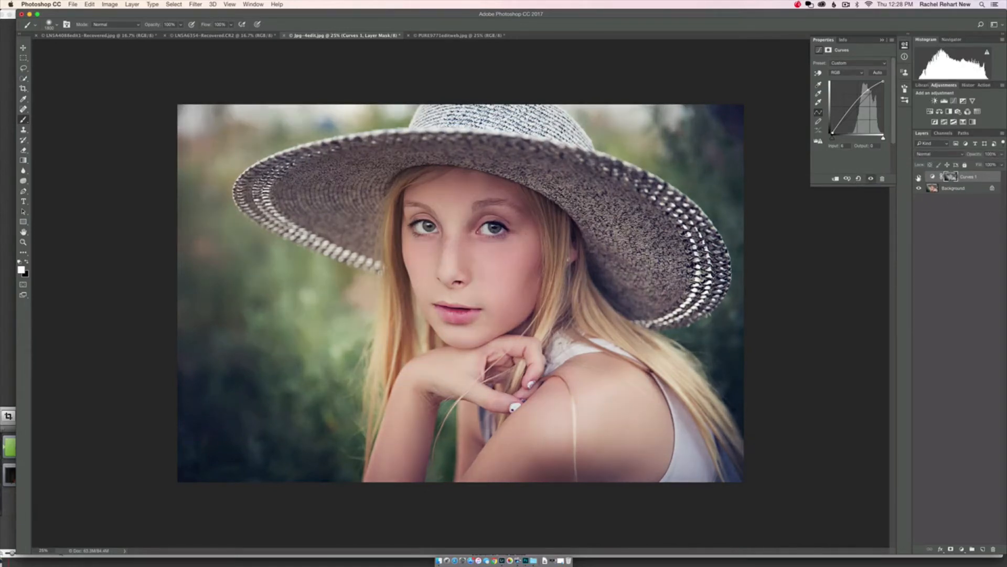
left_click(919, 178)
left_click(918, 177)
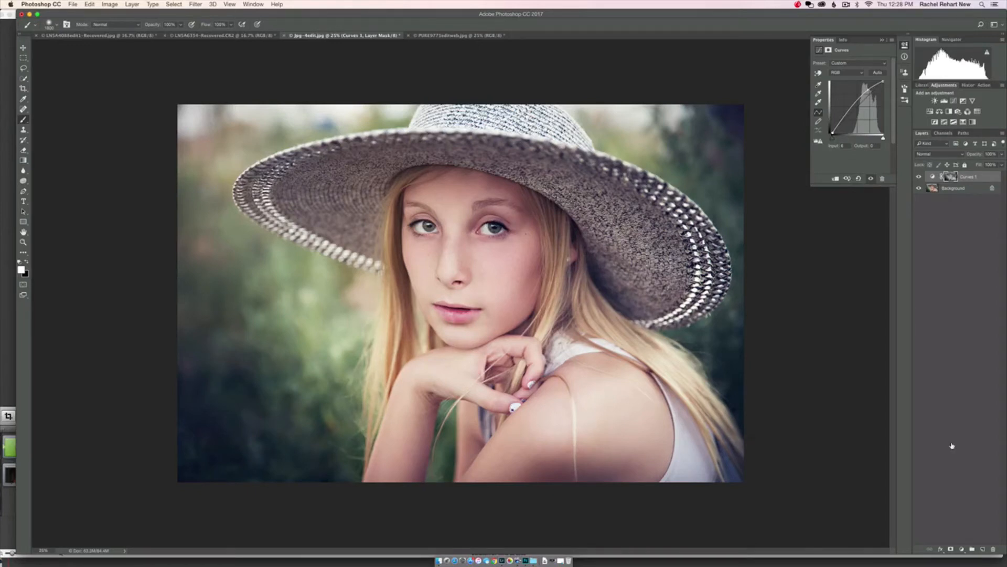
Step: Load the composite RGB channel's bright areas as a selection again, with the first Curves adjustment active
left_click(943, 133)
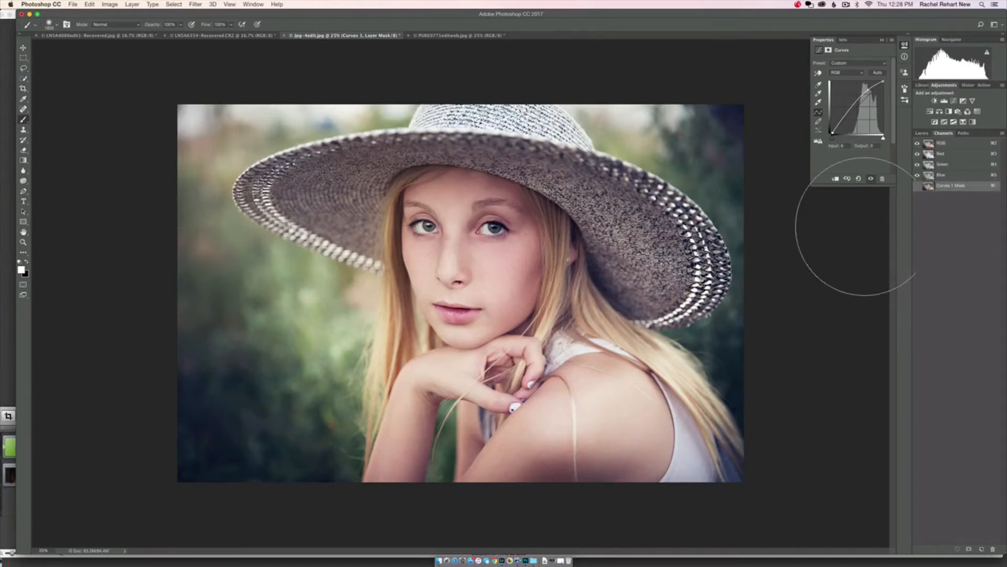
left_click(941, 144)
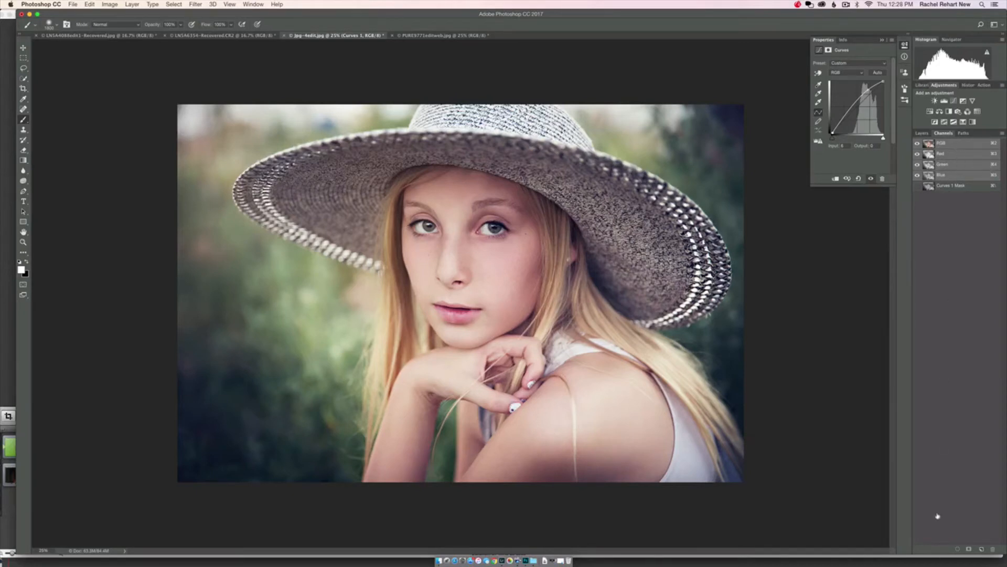
left_click(958, 550)
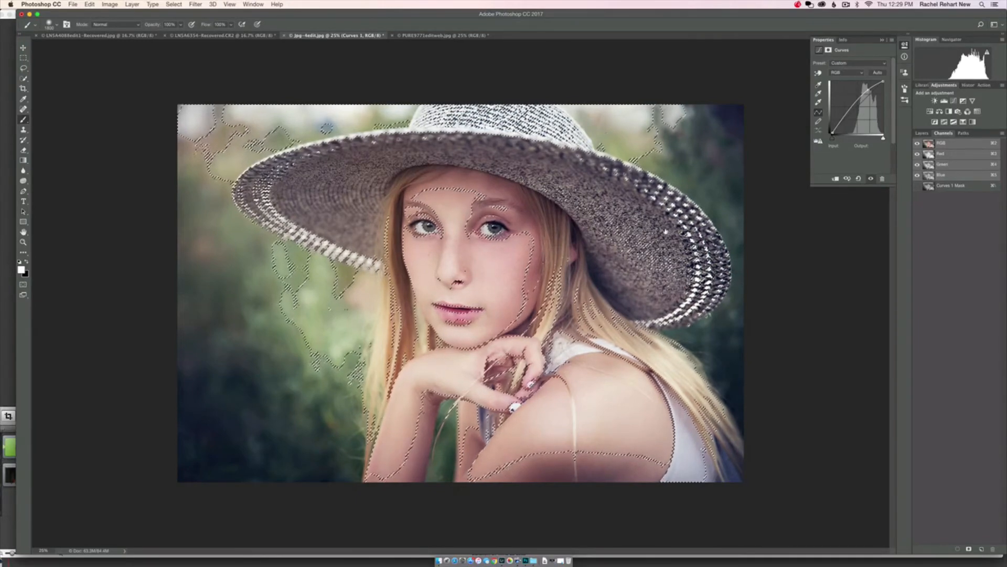
Step: Add a second Curves adjustment layer from the selection and invert its mask to target the shadows
left_click(922, 133)
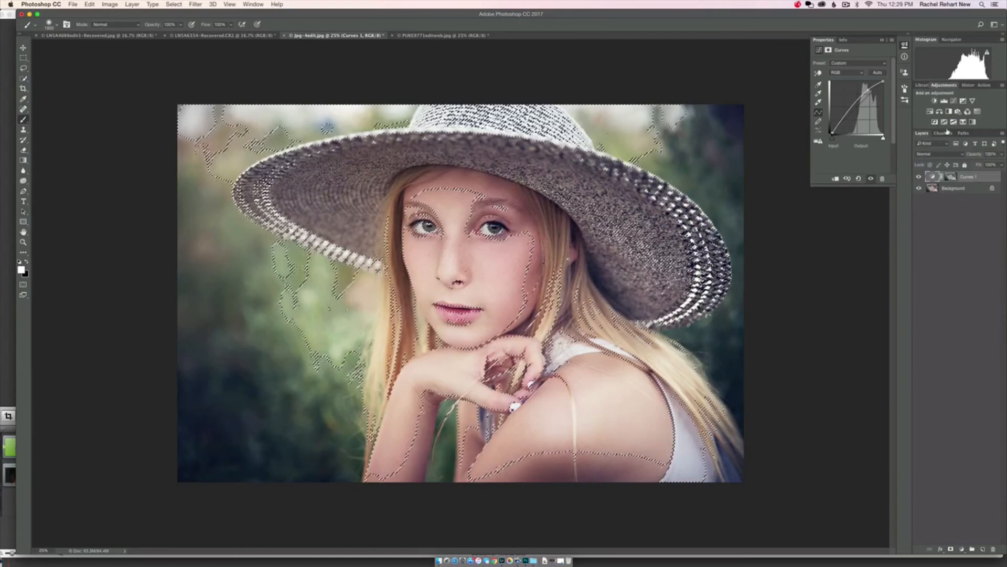
left_click(955, 102)
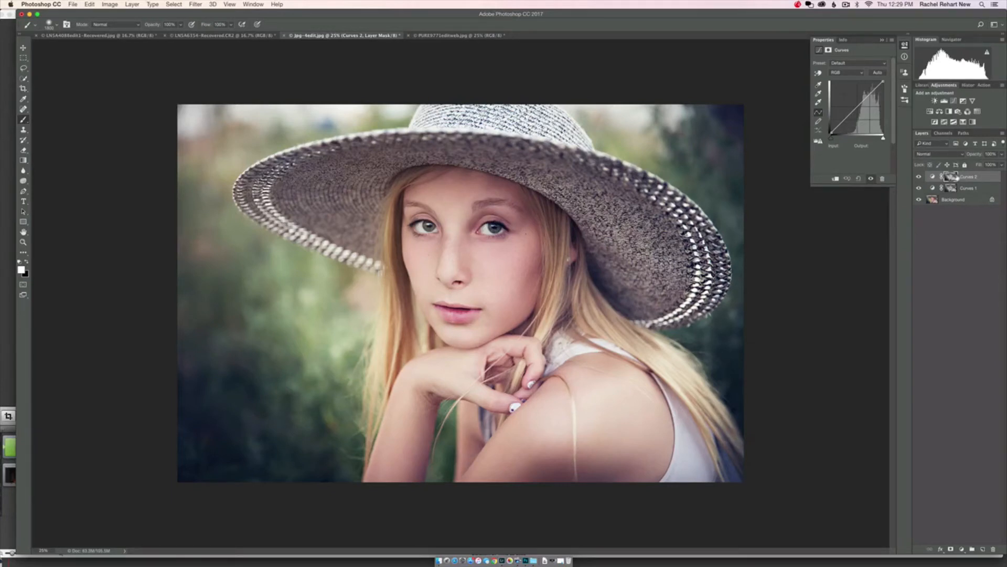
key("super+i")
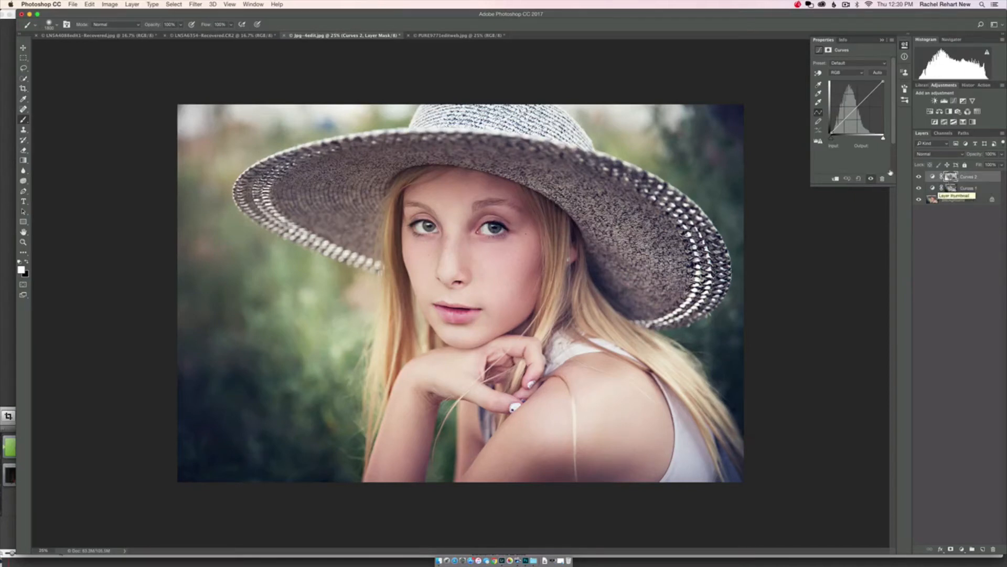
Step: Pull the lower part of the second curve down slightly to deepen the shadows and compare with the layer off and on
left_click_drag(841, 126, 845, 127)
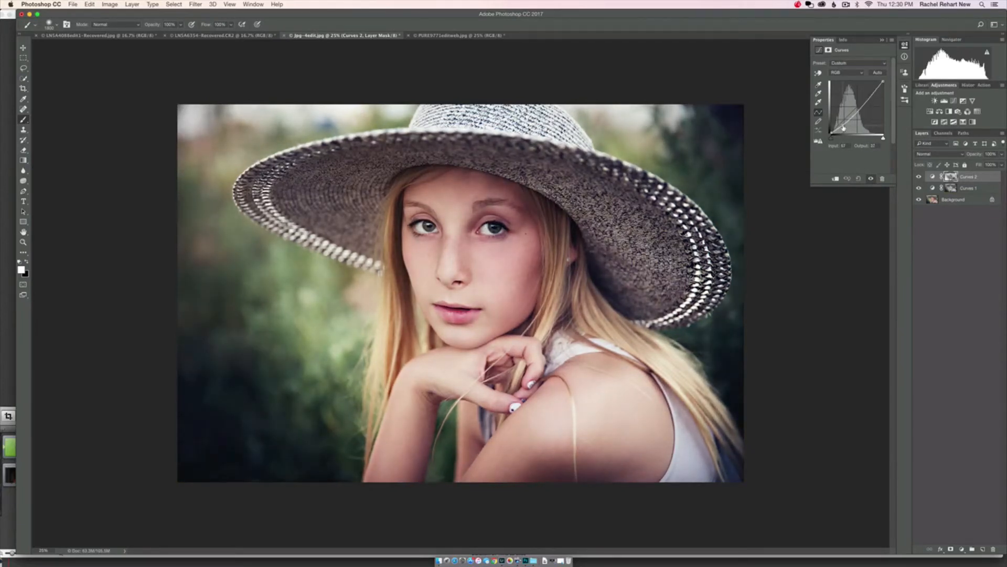
left_click(919, 177)
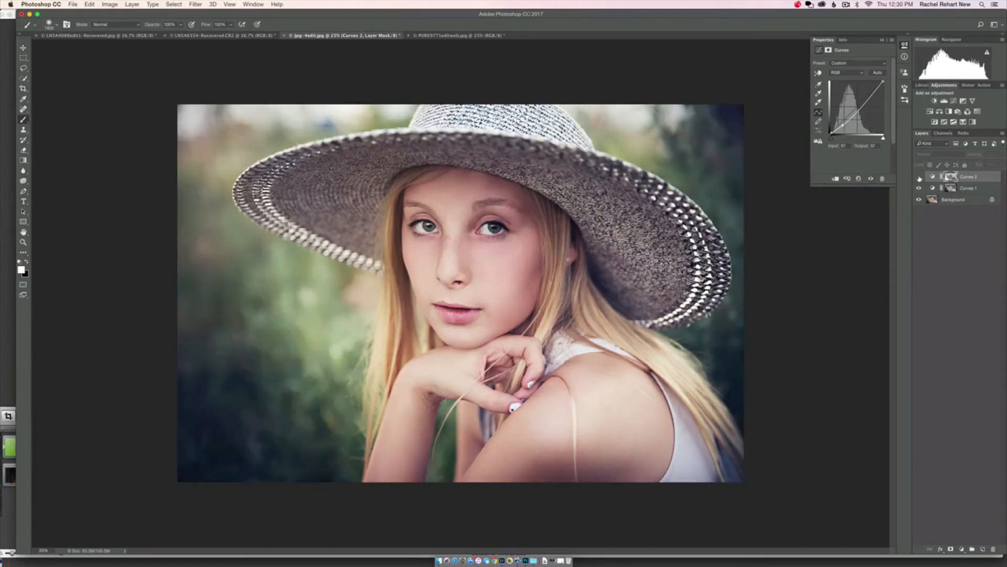
left_click(919, 177)
left_click(919, 177)
left_click(920, 177)
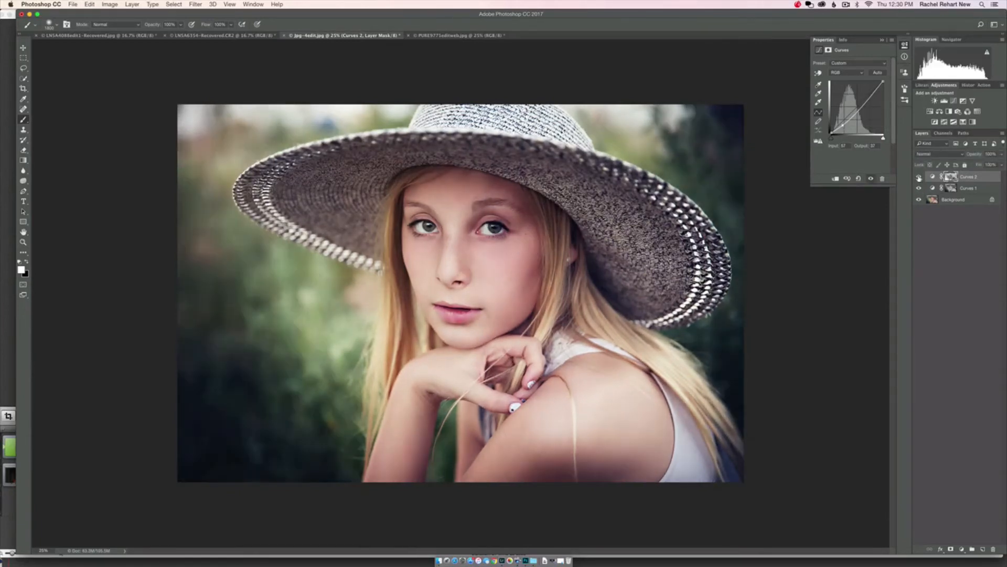
left_click(919, 177)
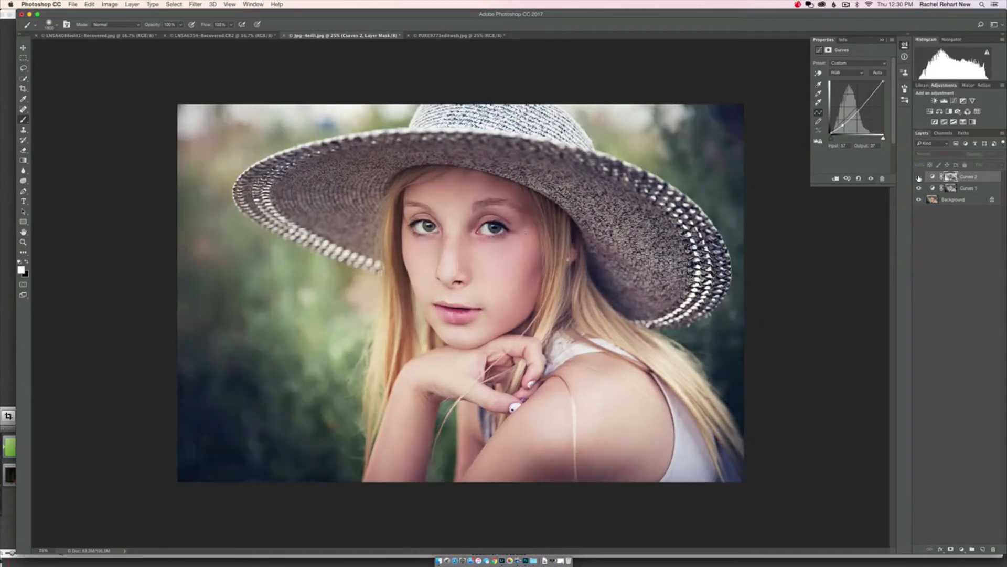
left_click(919, 177)
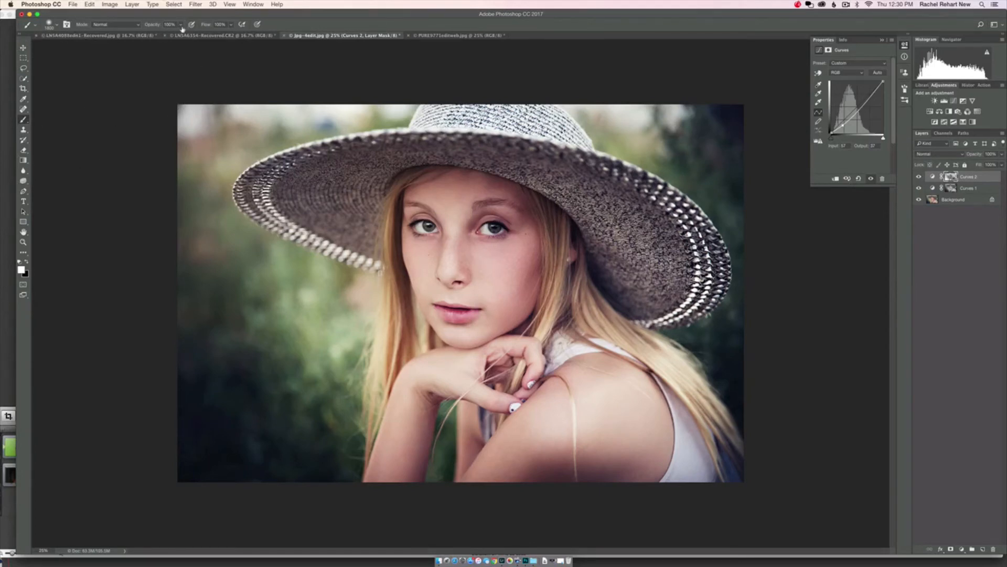
Step: Set the brush to about 13% opacity with black as the foreground colour for painting on the second Curves mask
left_click_drag(182, 28, 150, 36)
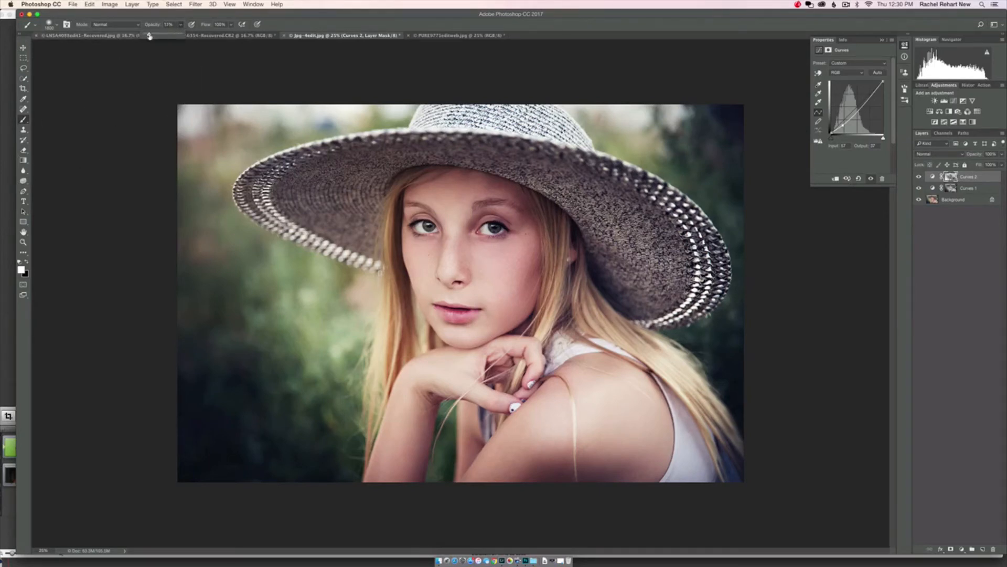
right_click(288, 215)
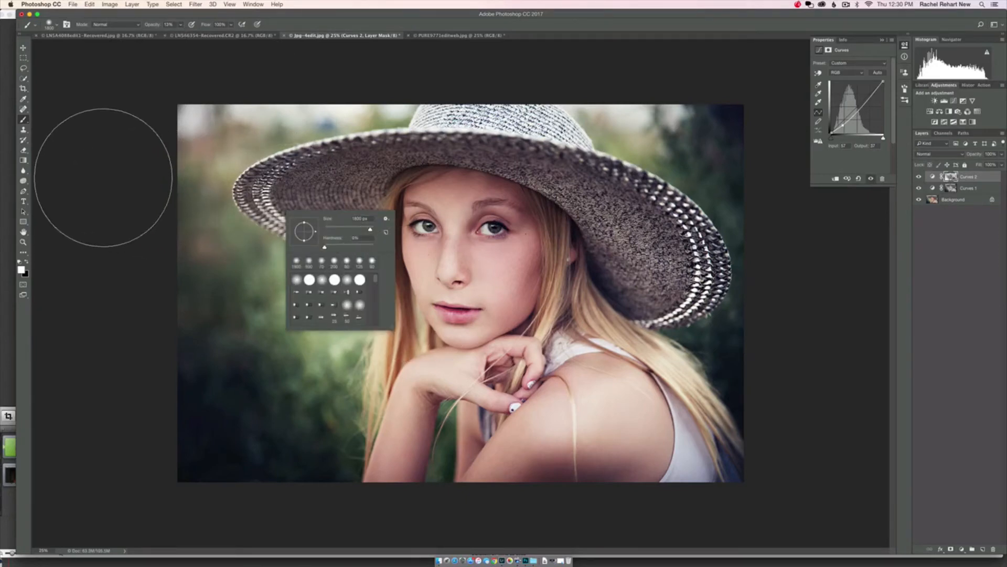
left_click(100, 184)
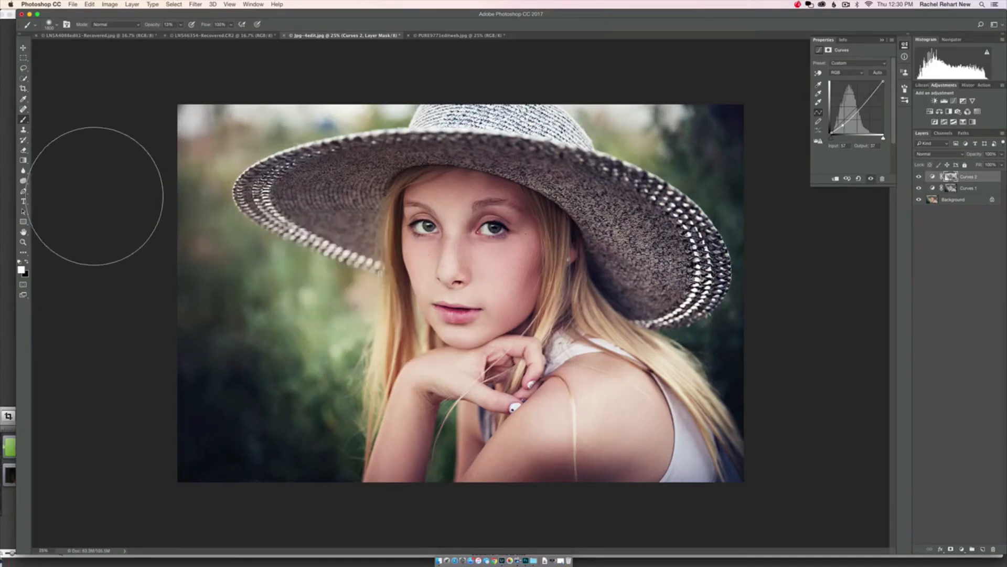
left_click(25, 262)
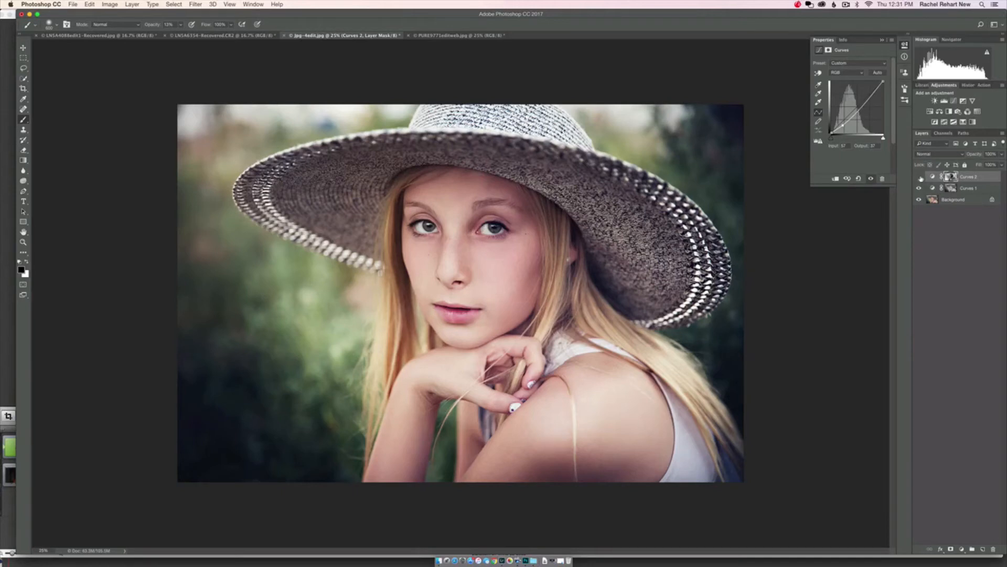
Step: Compare the photo with each of the two Curves layers hidden and shown
left_click(919, 177)
left_click(919, 177)
left_click(918, 177)
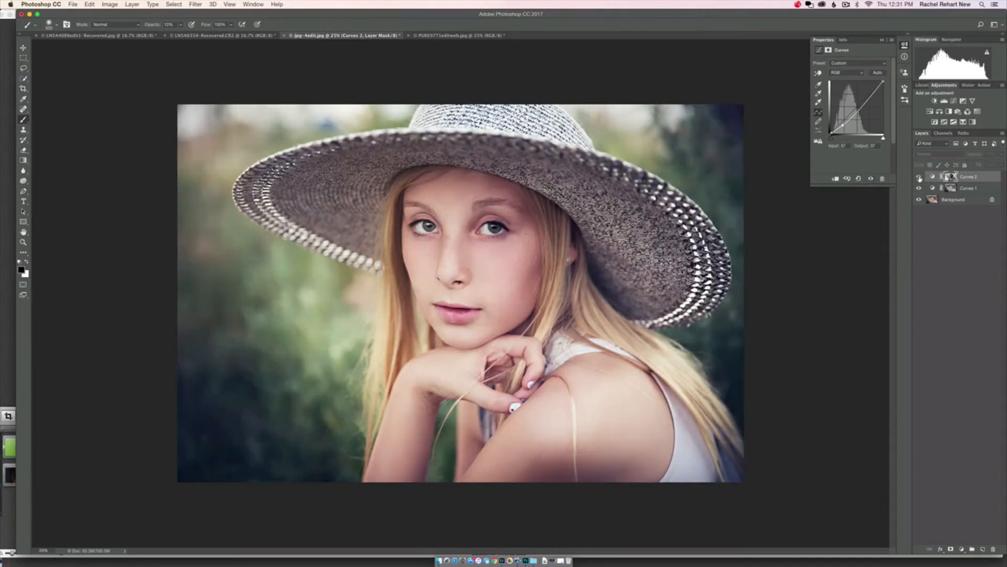
left_click(919, 178)
left_click(918, 188)
left_click(918, 188)
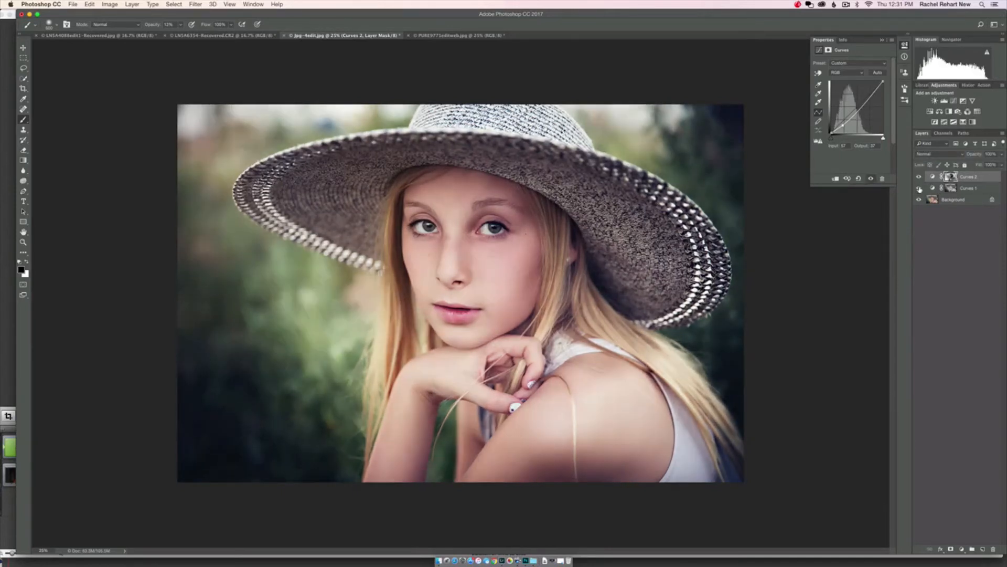
left_click(919, 188)
left_click(918, 188)
Step: Rename the lower Curves layer "Skin Tone" and the upper Curves layer "Background"
double_click(964, 189)
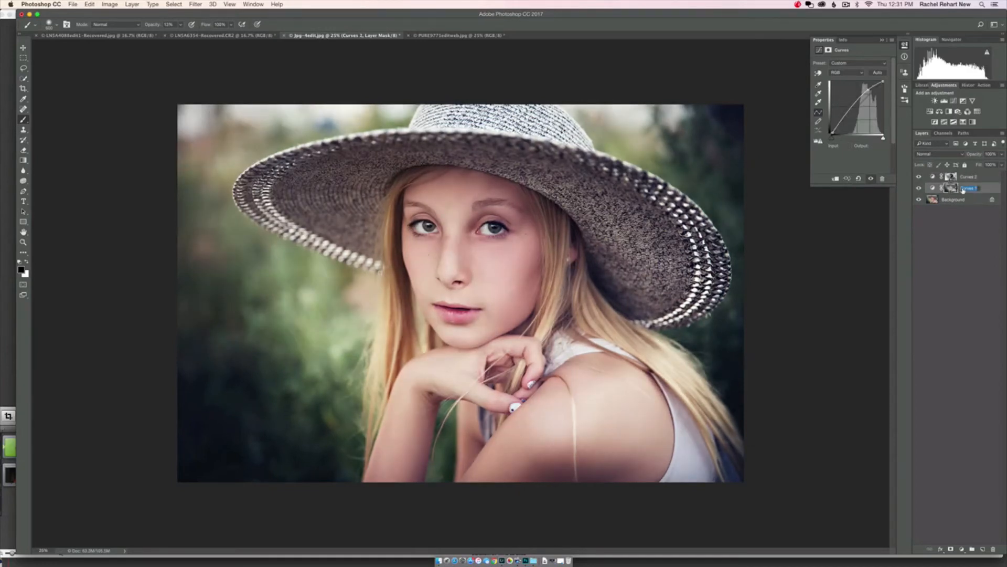
type("Skin Tone")
key("Return")
double_click(966, 181)
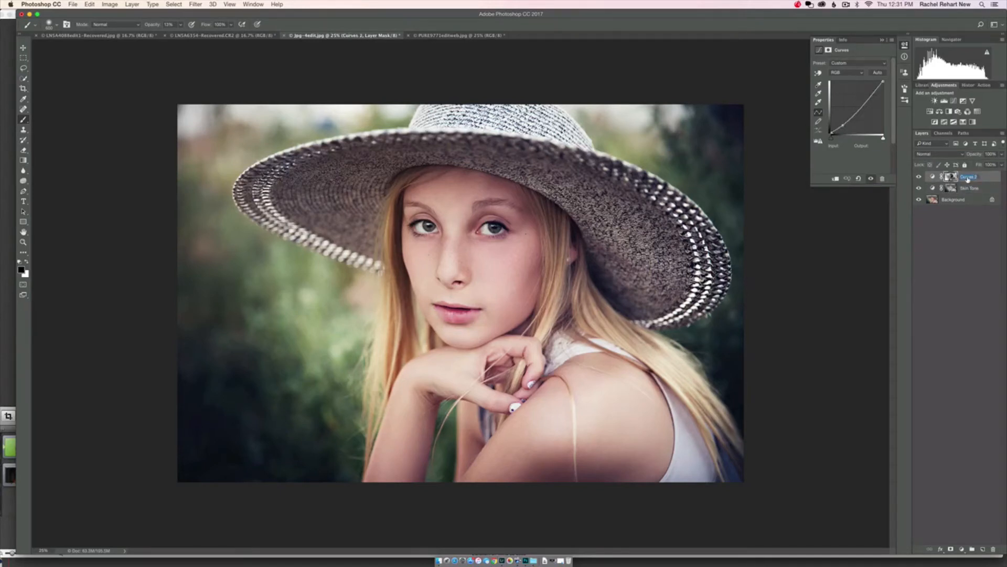
type("Skckground")
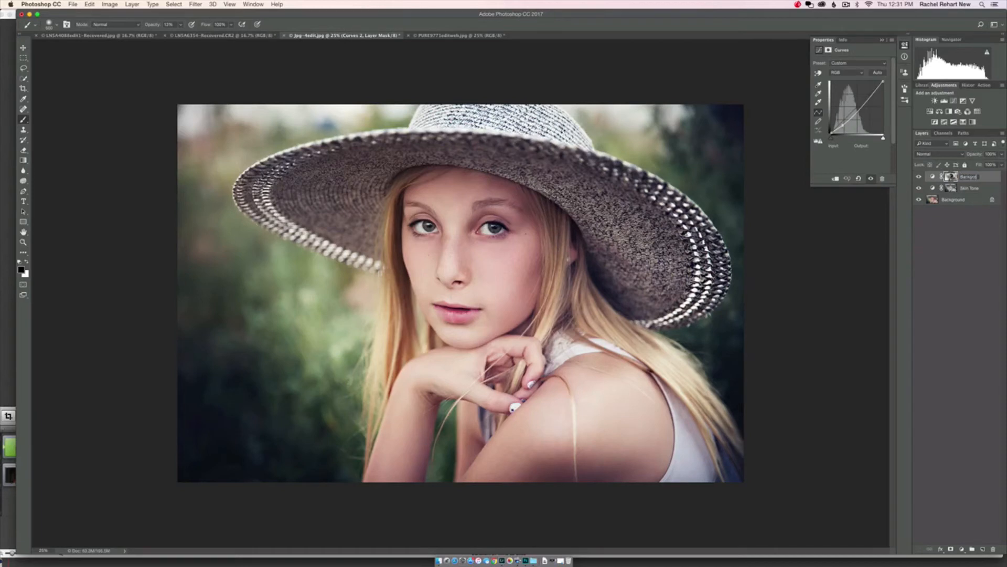
key("Return")
Step: Group the Skin Tone and Background Curves layers and slightly lower the group's opacity
left_click(964, 188, "shift")
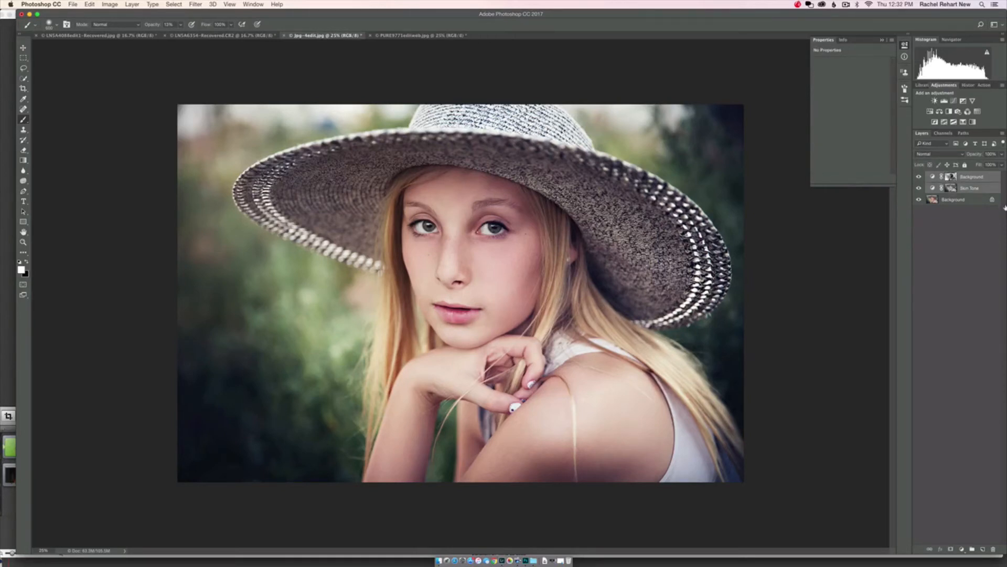
key("super+g")
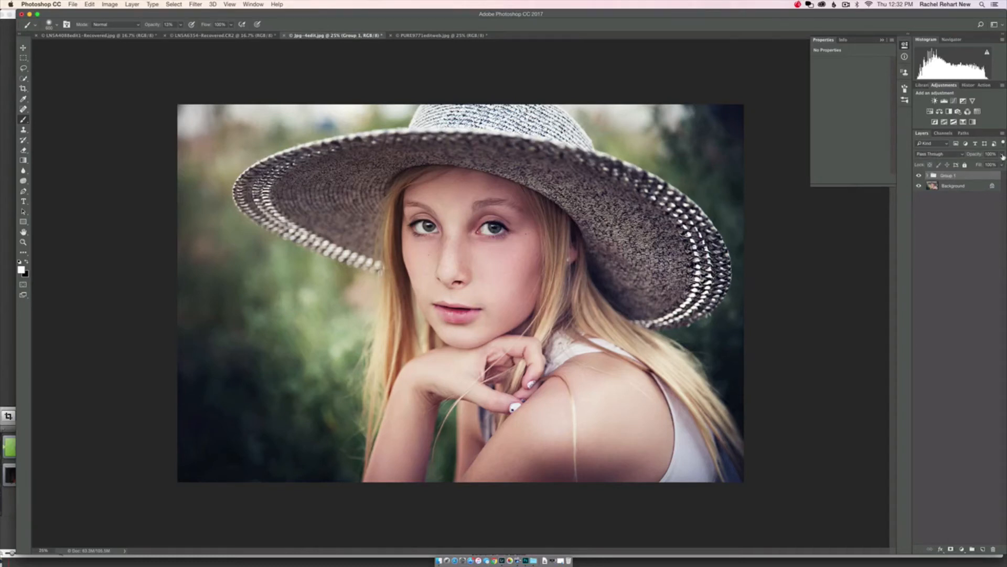
mouse_move(1003, 156)
left_mouse_down()
mouse_move(1001, 168)
mouse_move(960, 169)
mouse_move(1000, 165)
mouse_move(990, 165)
left_mouse_up()
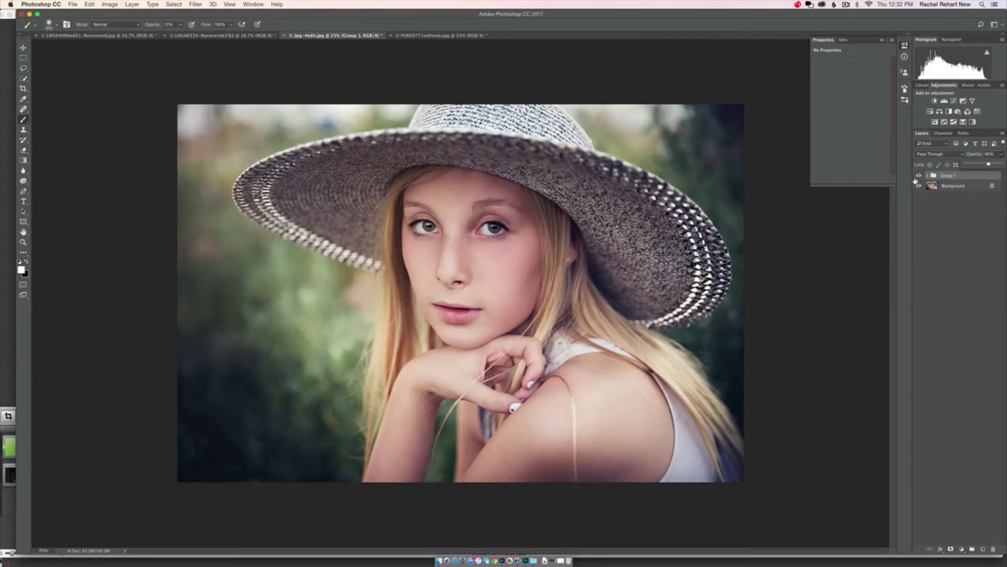
Step: Compare the portrait with the layer group hidden and shown, and delete the group
left_click(919, 175)
left_click(920, 175)
left_click_drag(974, 180, 993, 550)
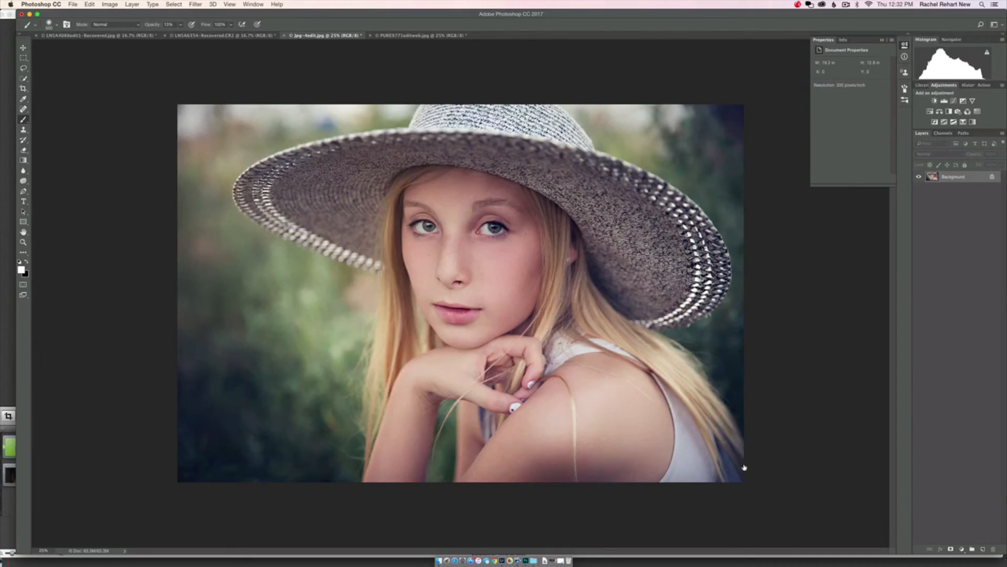
left_click(173, 5)
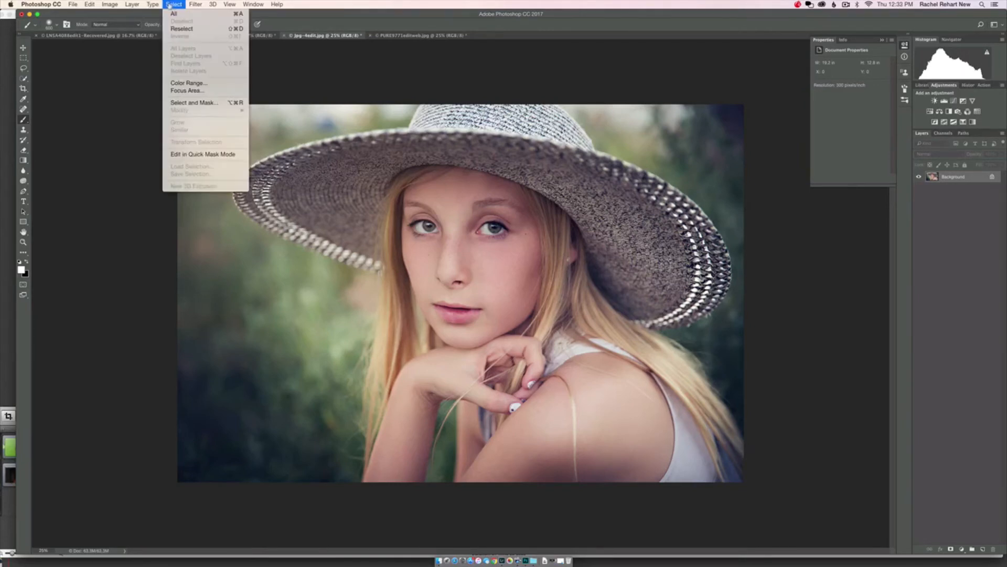
left_click(177, 84)
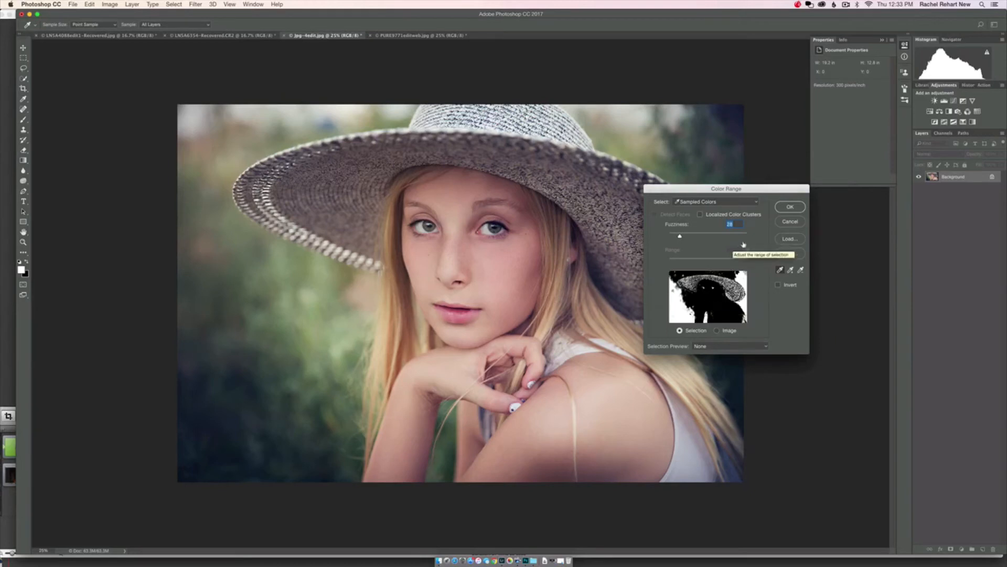
left_click(756, 202)
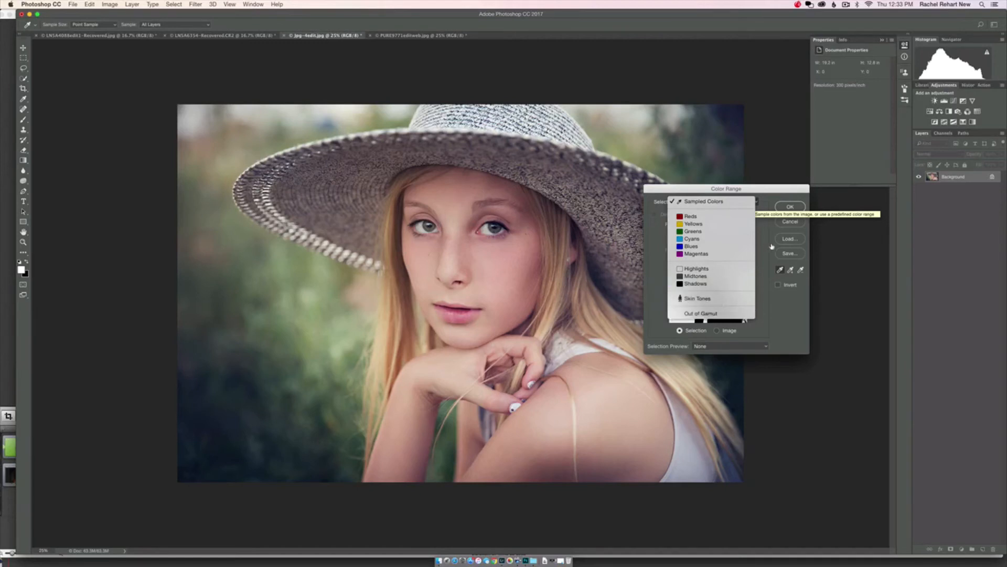
left_click(795, 230)
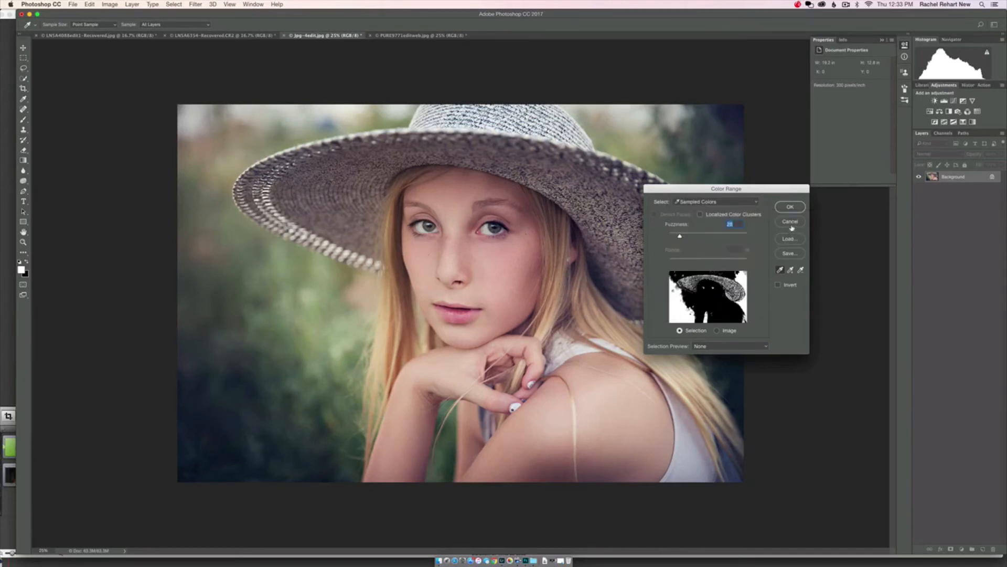
key("Return")
key("b")
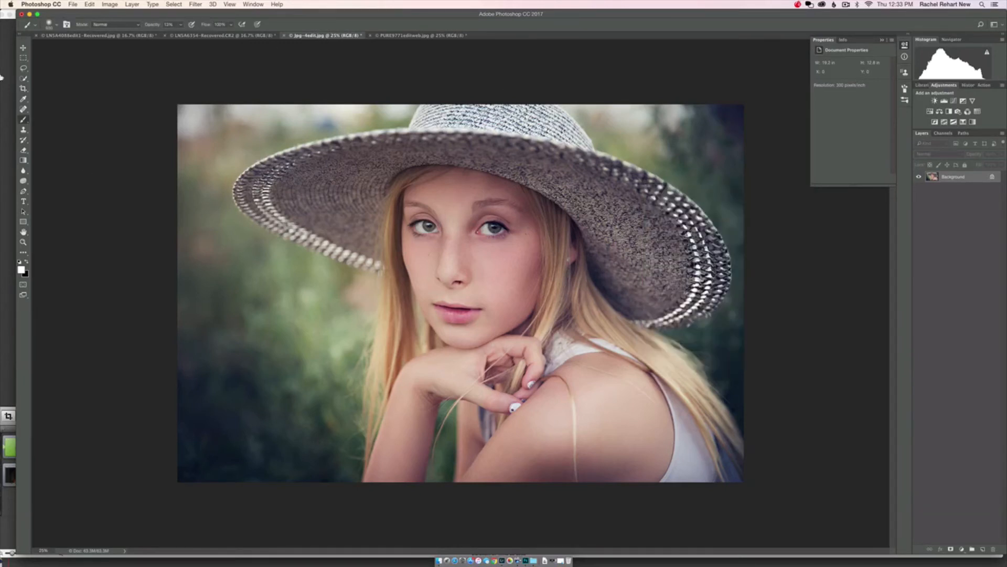
Step: Select the Out of Gamut colours in the snowy wedding photo with Color Range
left_click(81, 35)
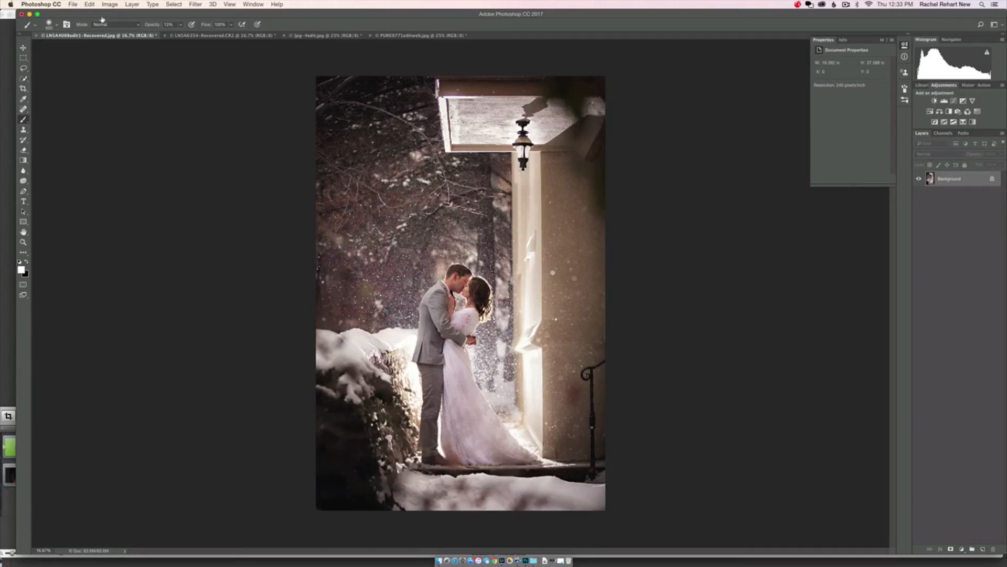
left_click(173, 5)
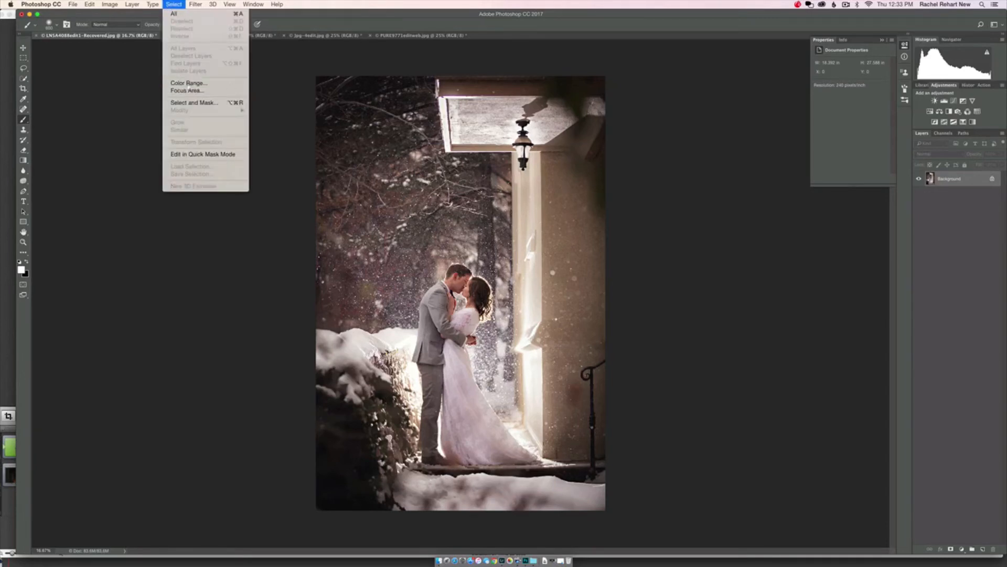
left_click(188, 84)
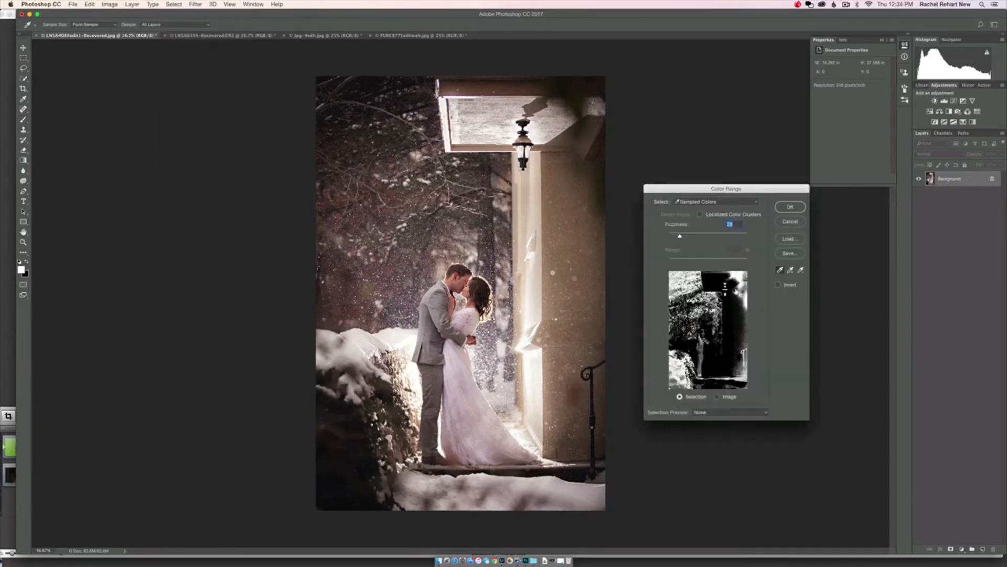
left_click(756, 203)
left_click(728, 315)
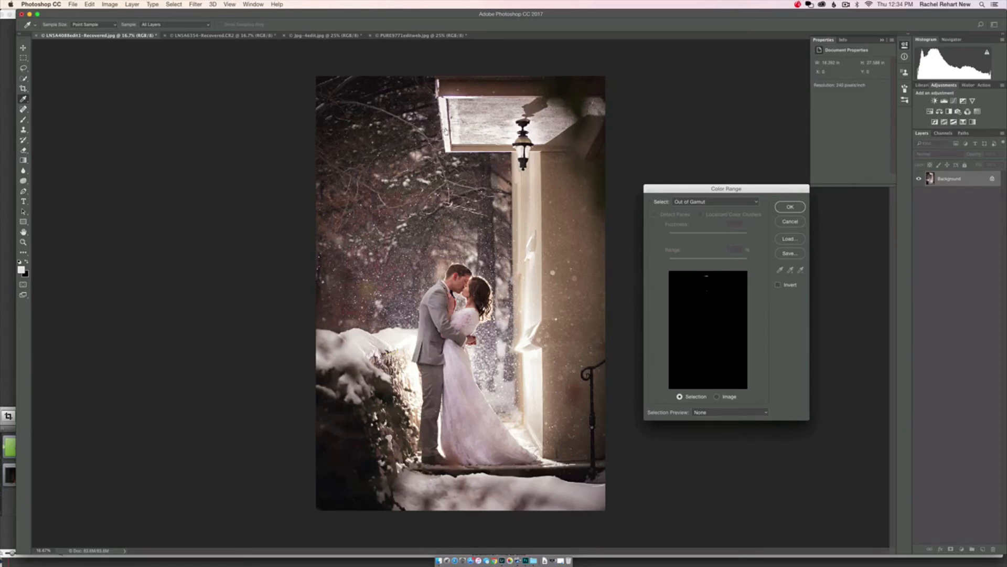
left_click(789, 206)
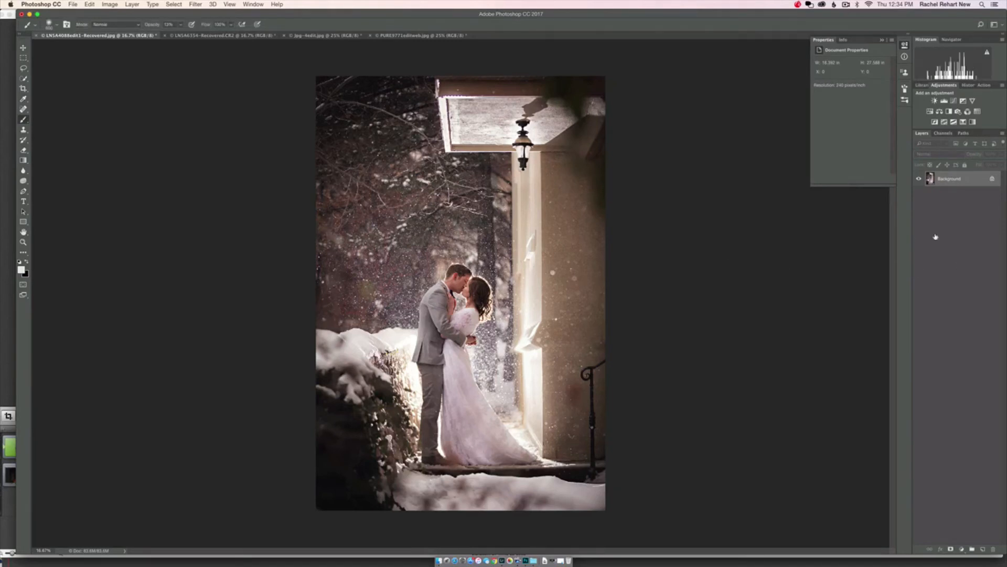
Step: Add a Curves adjustment layer from the selection and apply the Out of Gamut Color Range to its mask
left_click(954, 101)
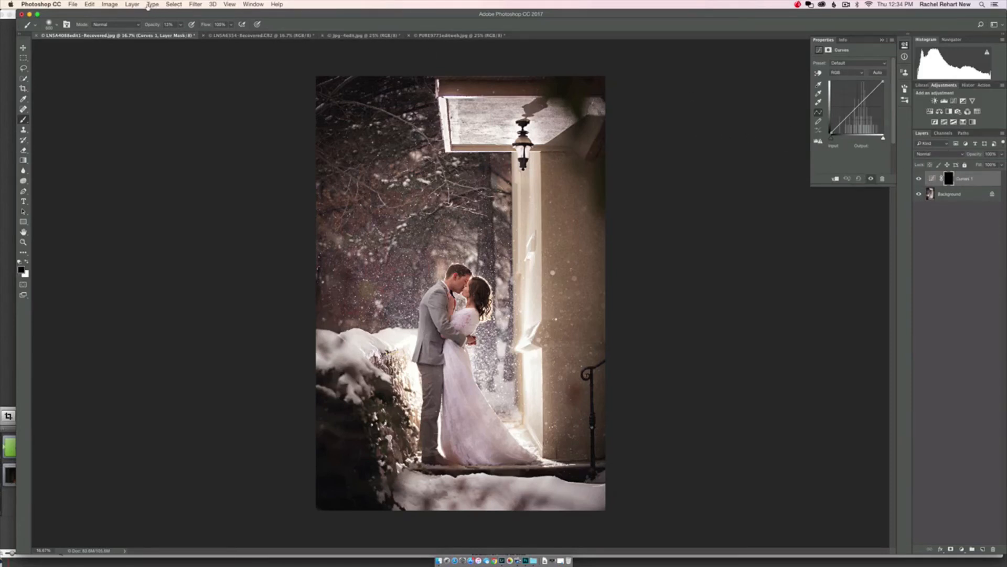
left_click(178, 5)
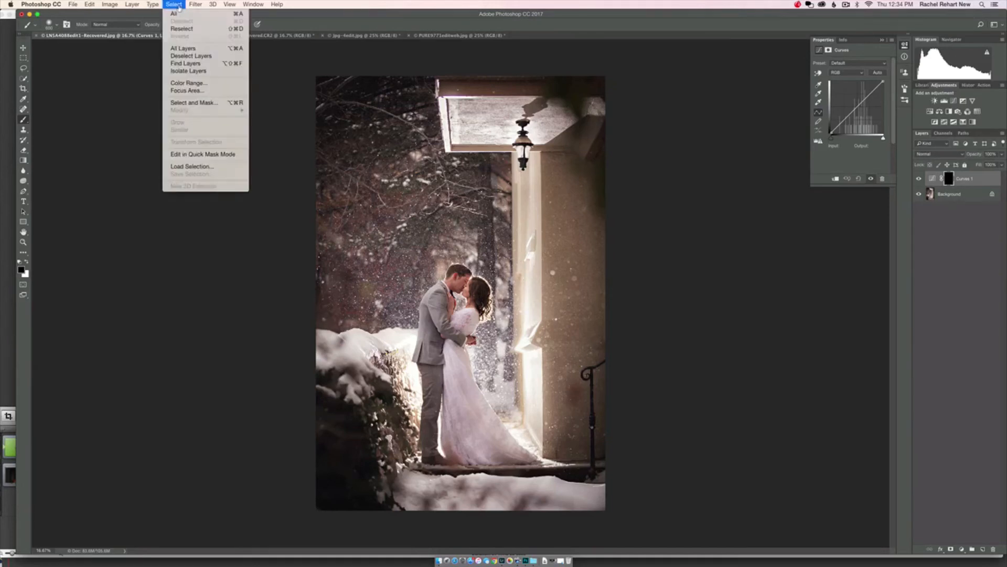
left_click(188, 84)
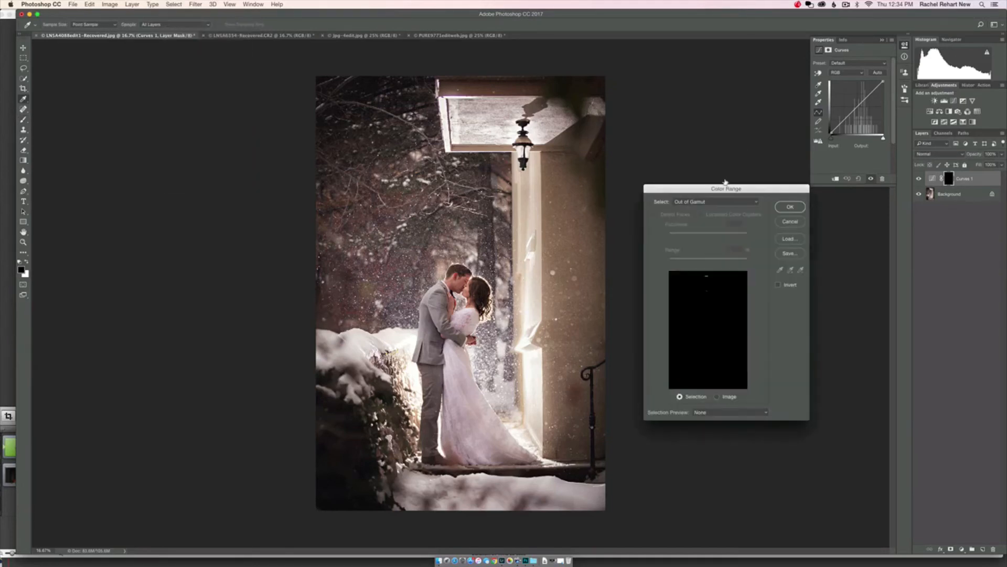
left_click(787, 207)
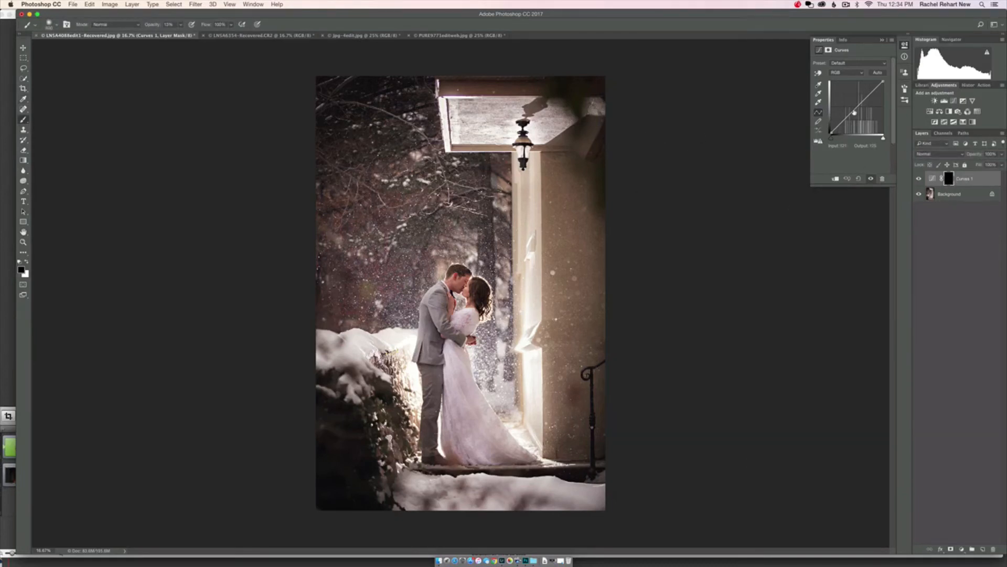
Step: Pull the curve's midtones down and lower its white point output to about 144
left_click_drag(853, 116, 854, 129)
left_click_drag(885, 85, 891, 101)
left_click_drag(885, 100, 887, 108)
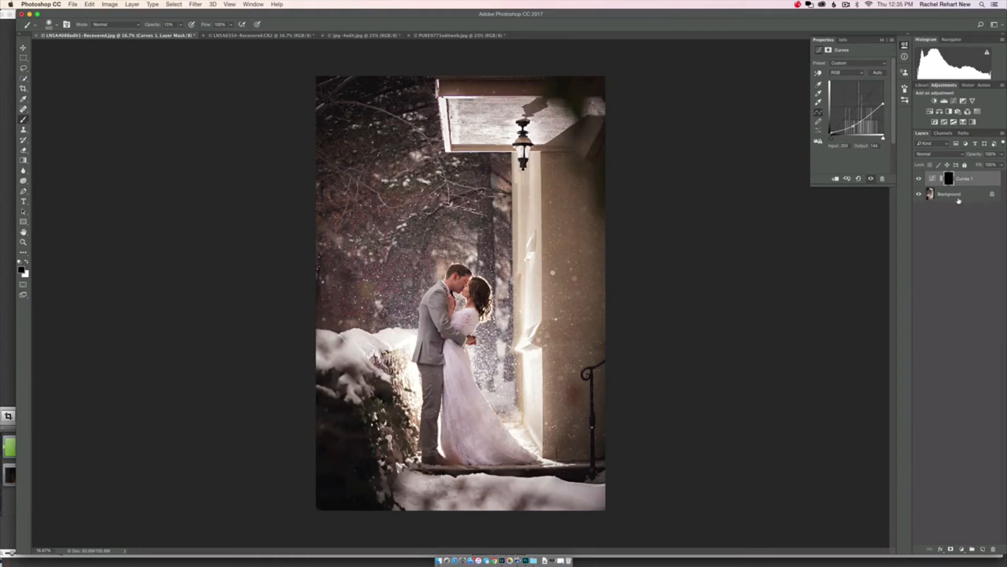
Step: Switch back to the portrait with the straw hat and add a Curves adjustment layer
left_click(363, 35)
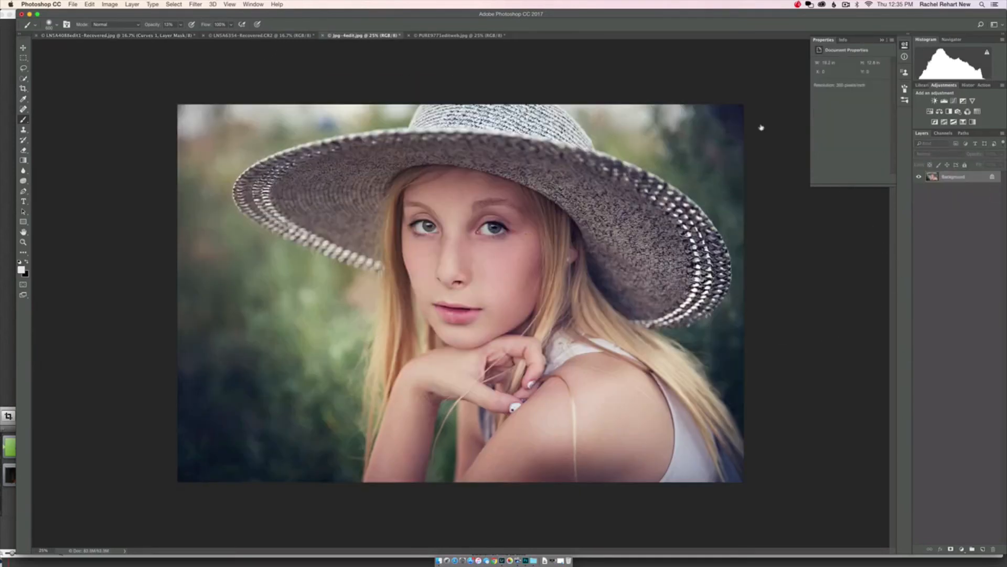
left_click(195, 5)
mouse_move(212, 5)
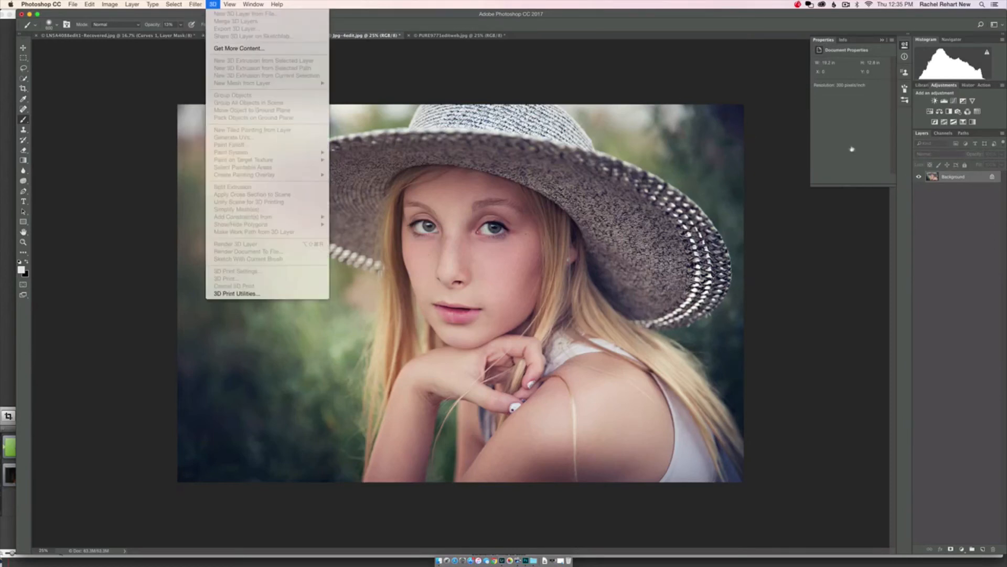
left_click(953, 101)
left_click(954, 102)
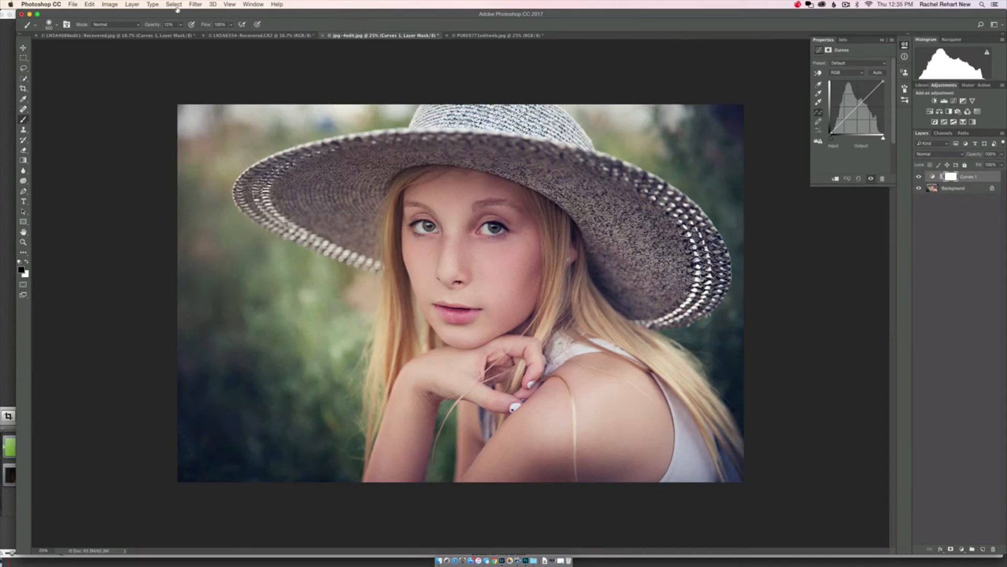
Step: Limit the Curves layer's mask to the Skin Tones with Color Range
left_click(194, 5)
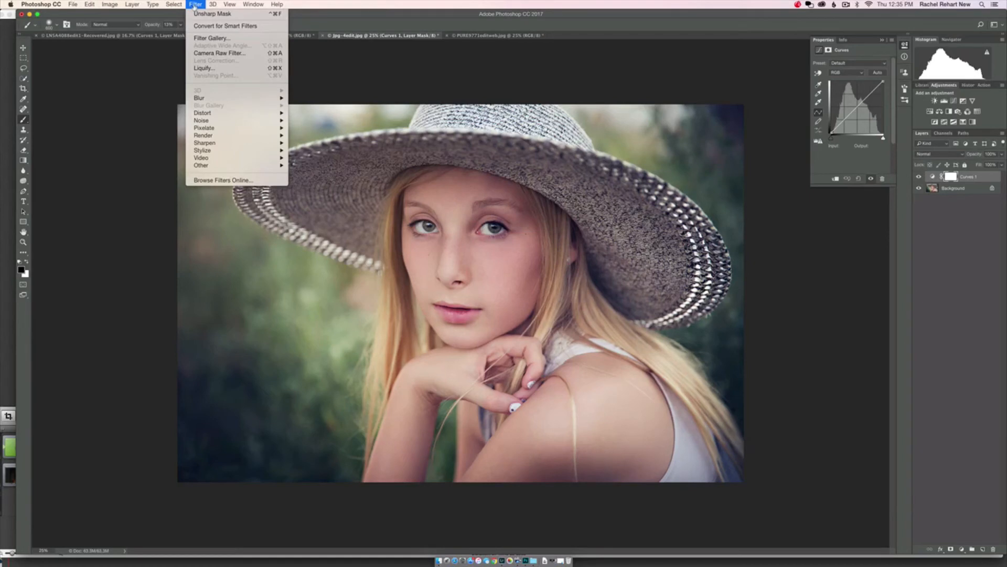
mouse_move(173, 5)
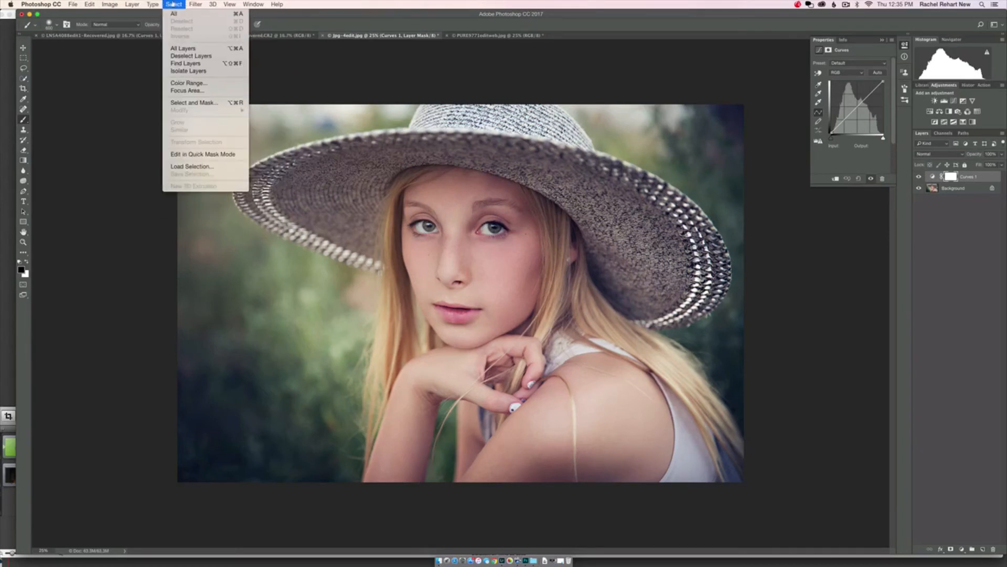
left_click(183, 85)
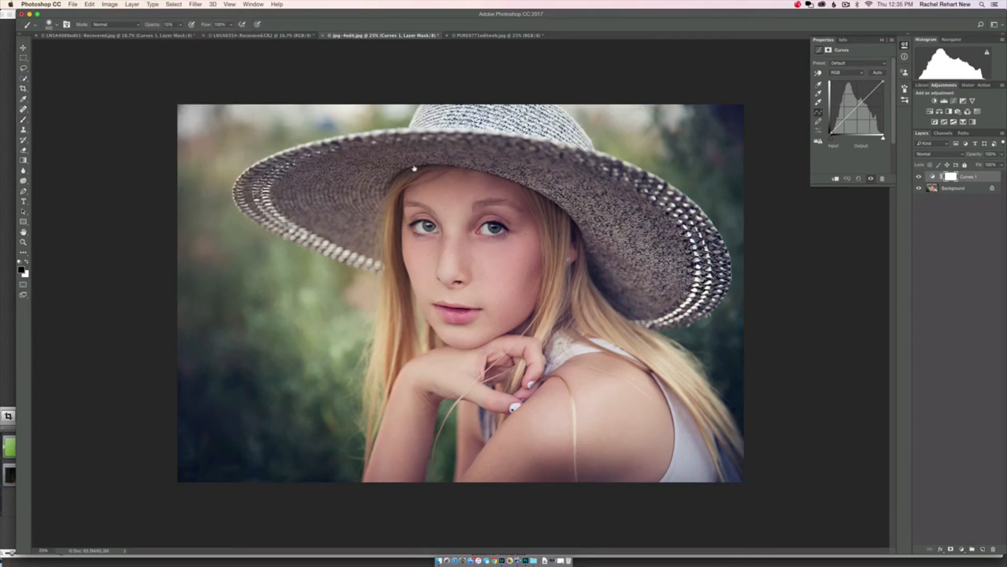
left_click(755, 202)
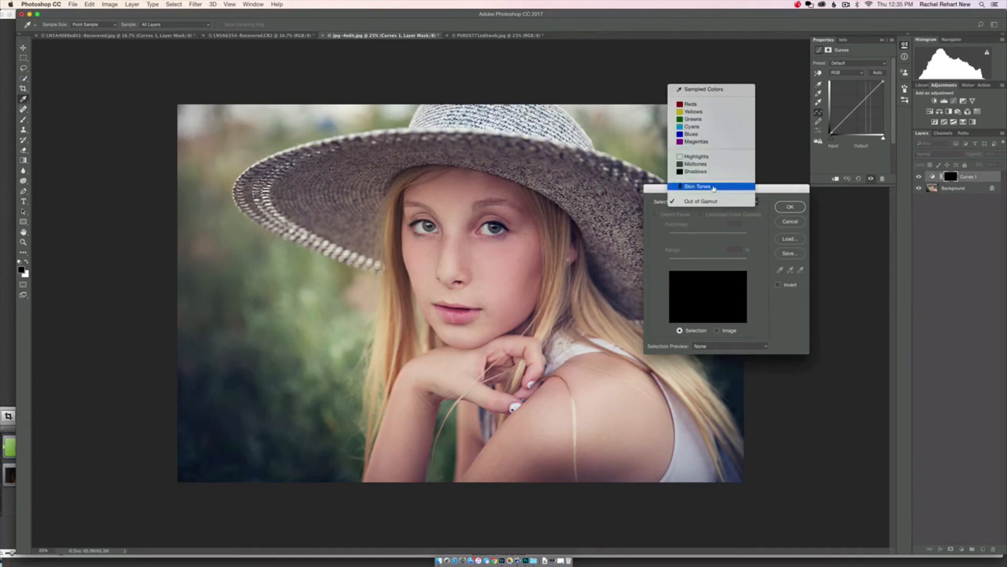
left_click(713, 187)
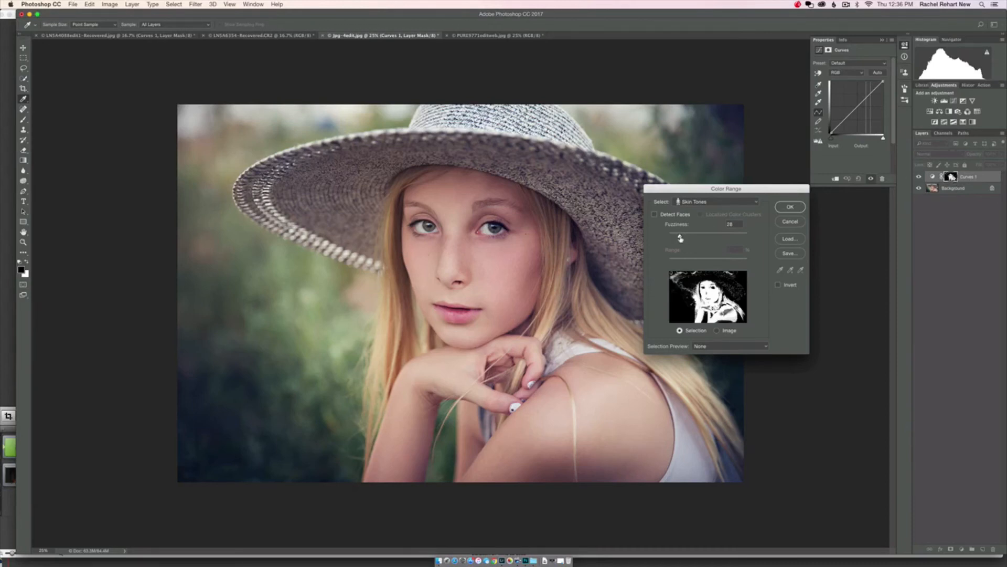
mouse_move(681, 237)
left_mouse_down()
mouse_move(692, 238)
mouse_move(659, 238)
mouse_move(680, 238)
left_mouse_up()
left_click(784, 210)
key("b")
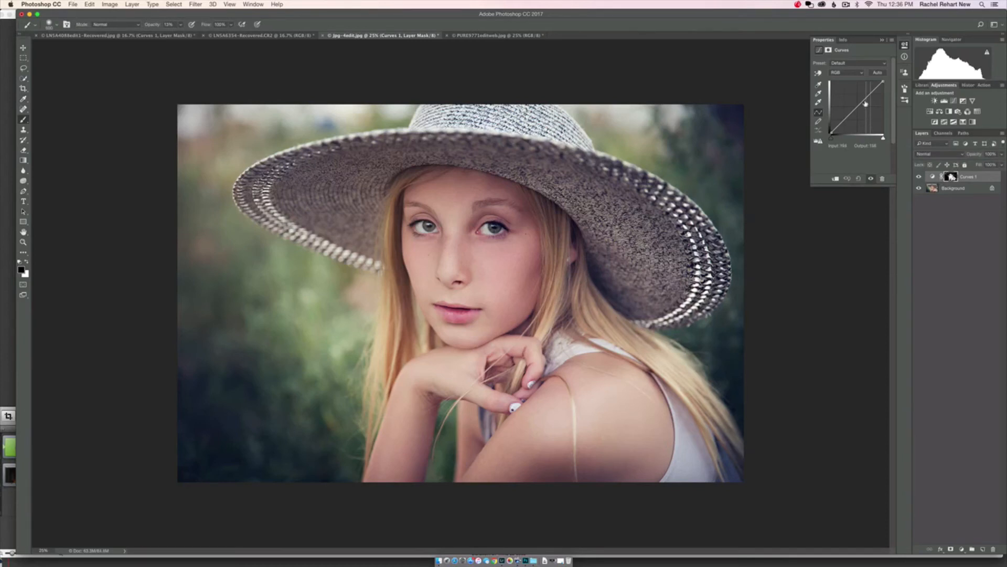
Step: Try darkening the skin with the curve, and raise its upper midtones slightly to brighten the skin instead
left_click_drag(866, 101, 872, 104)
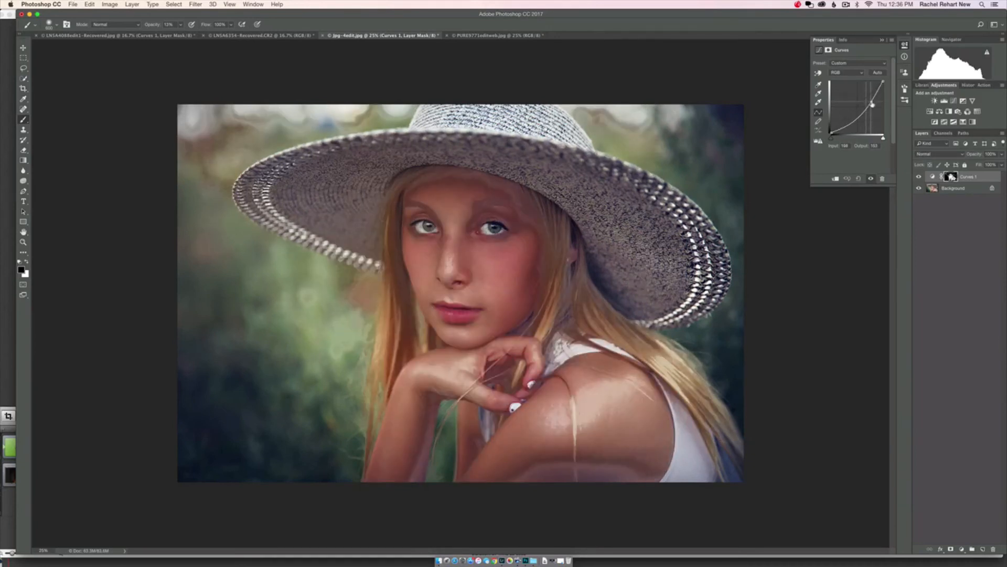
left_click_drag(872, 104, 870, 96)
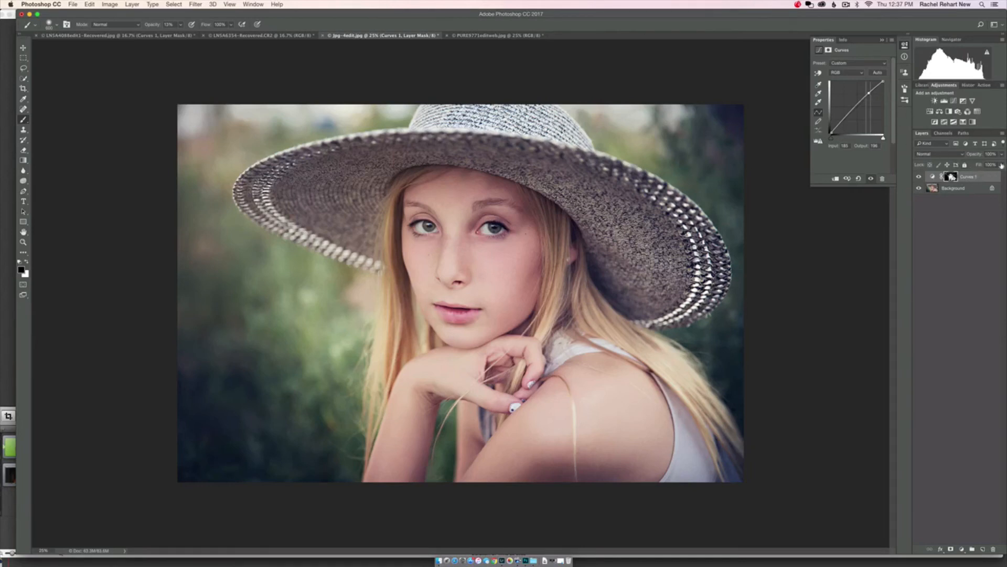
Step: Add a second Curves adjustment layer directly above the Background layer
left_click(969, 190)
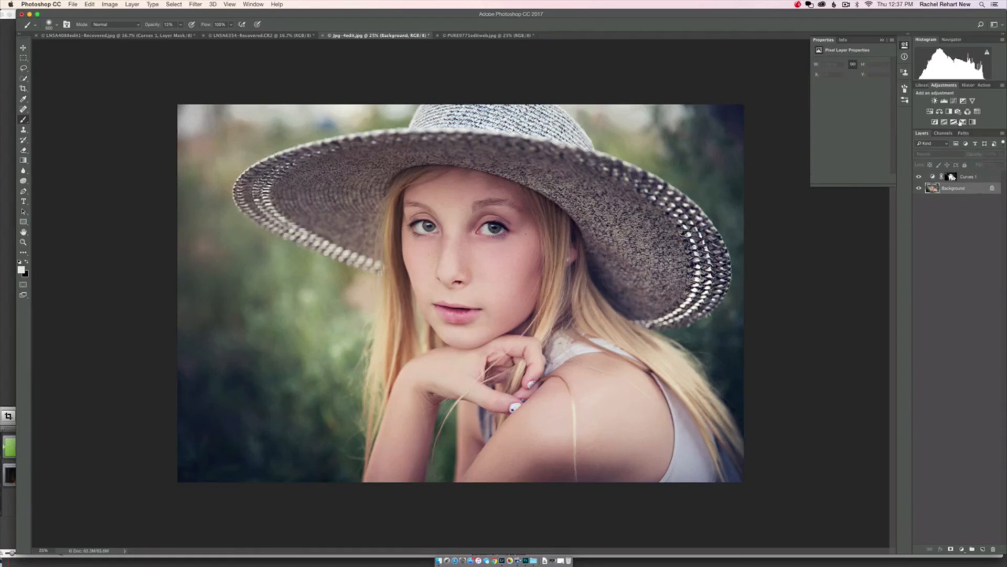
left_click(954, 100)
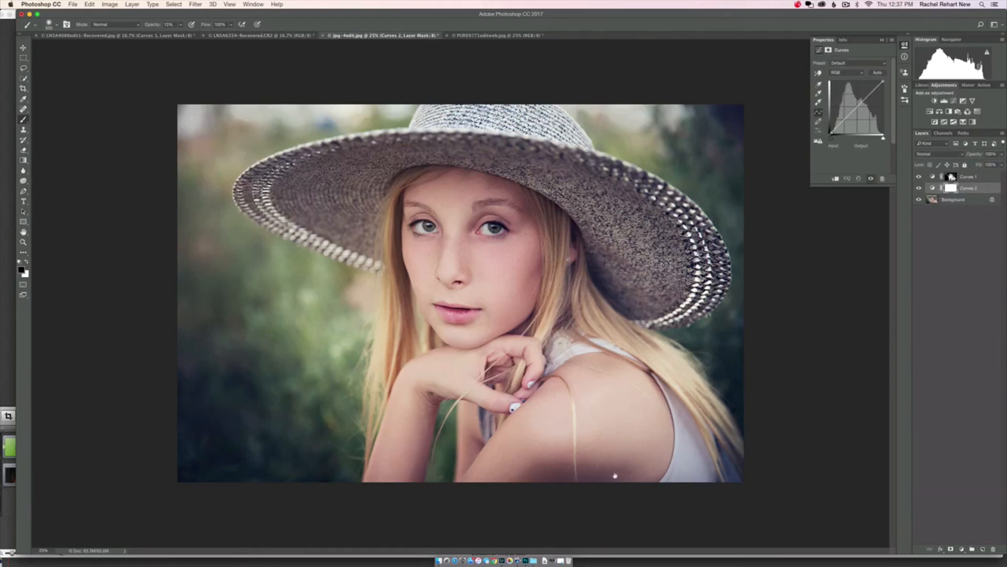
Step: Start a Color Range selection on the second Curves layer's mask and base it on Sampled Colors
left_click(179, 5)
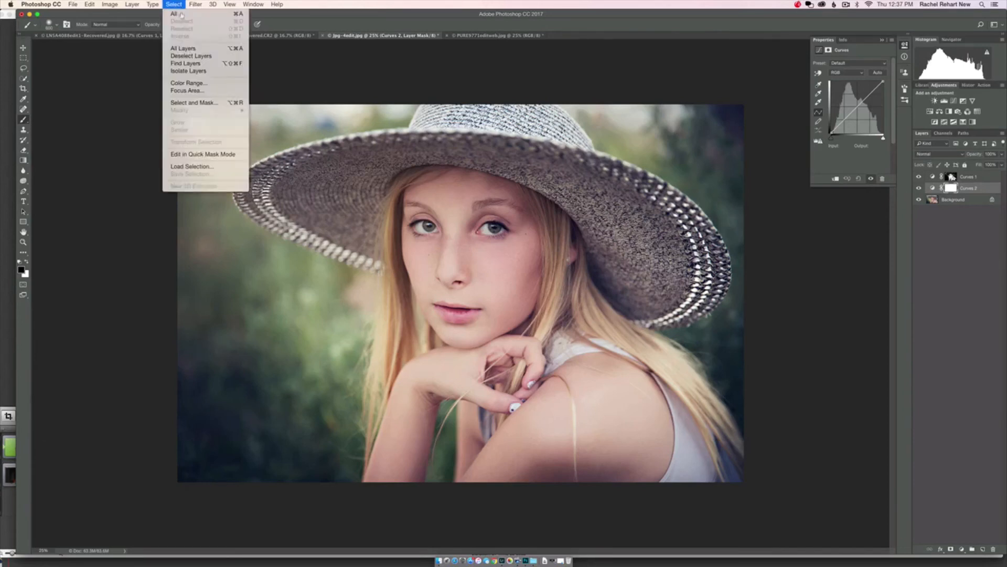
left_click(189, 83)
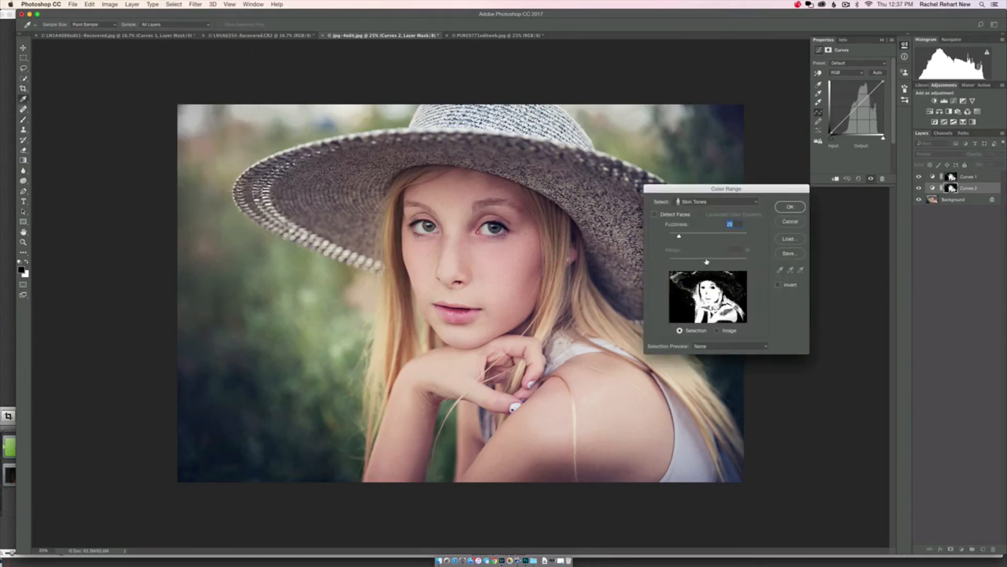
left_click(756, 203)
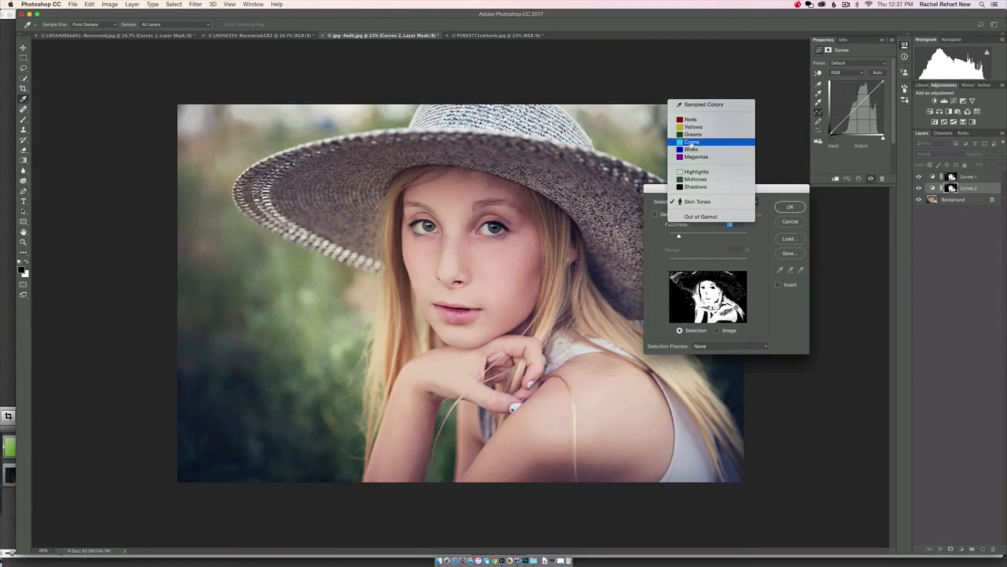
left_click(706, 105)
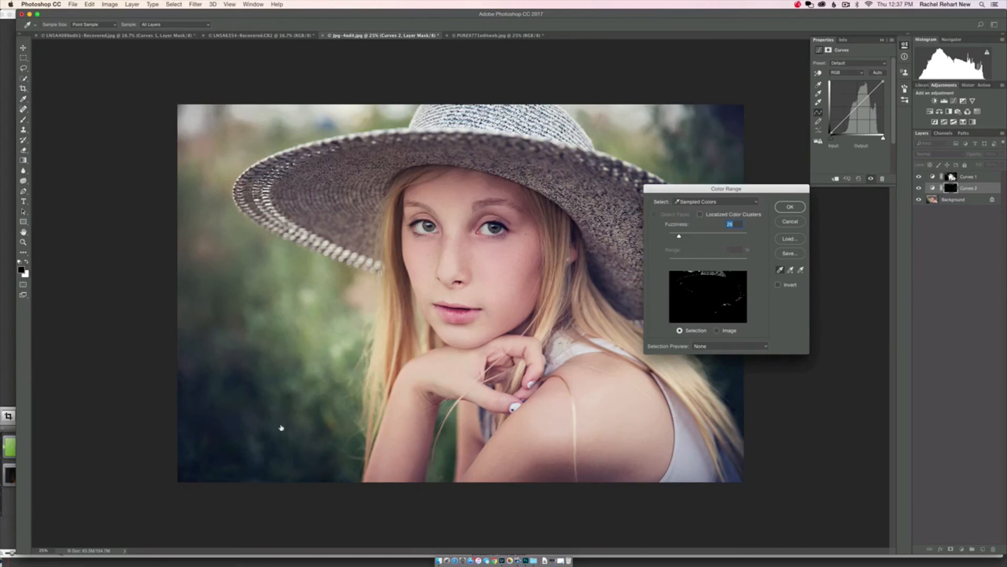
Step: Sample single green tones at several spots of the blurred background beside the girl
left_click(274, 396)
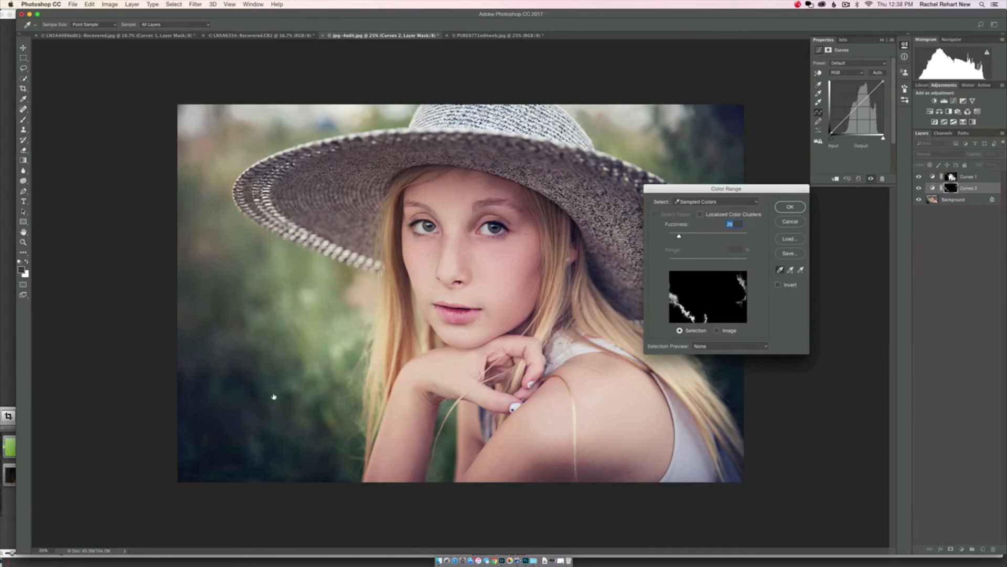
left_click(256, 341)
left_click(274, 318)
left_click(322, 306)
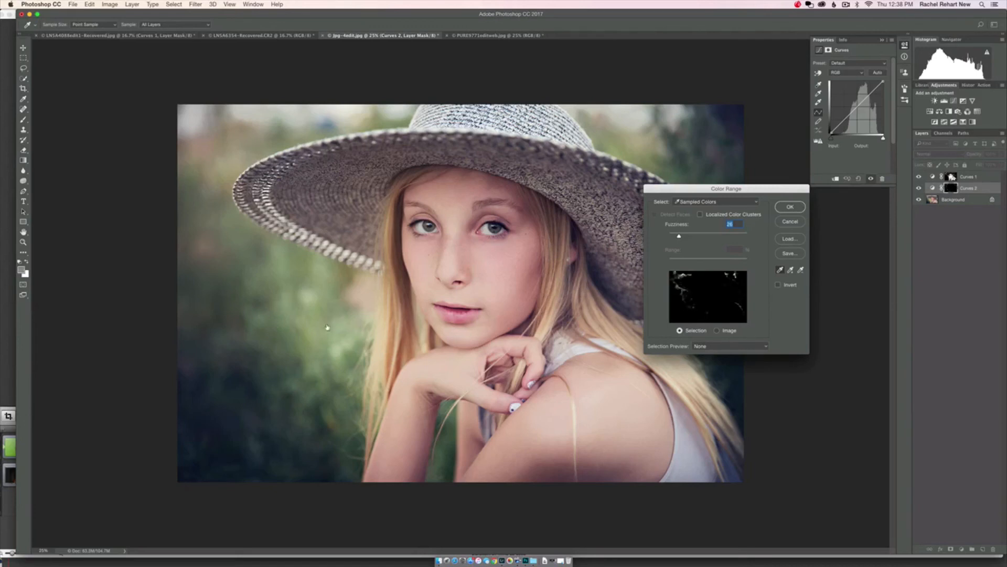
left_click(326, 330)
left_click(255, 349)
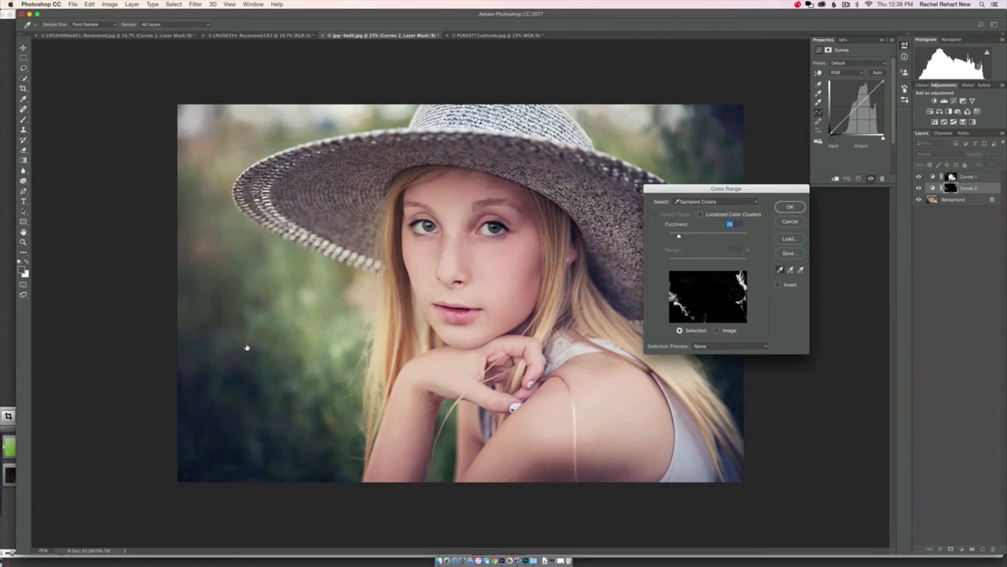
Step: Build up the sampled range with dark and light greens from the lower, upper and middle parts of the background
left_click(248, 349)
left_click(242, 388)
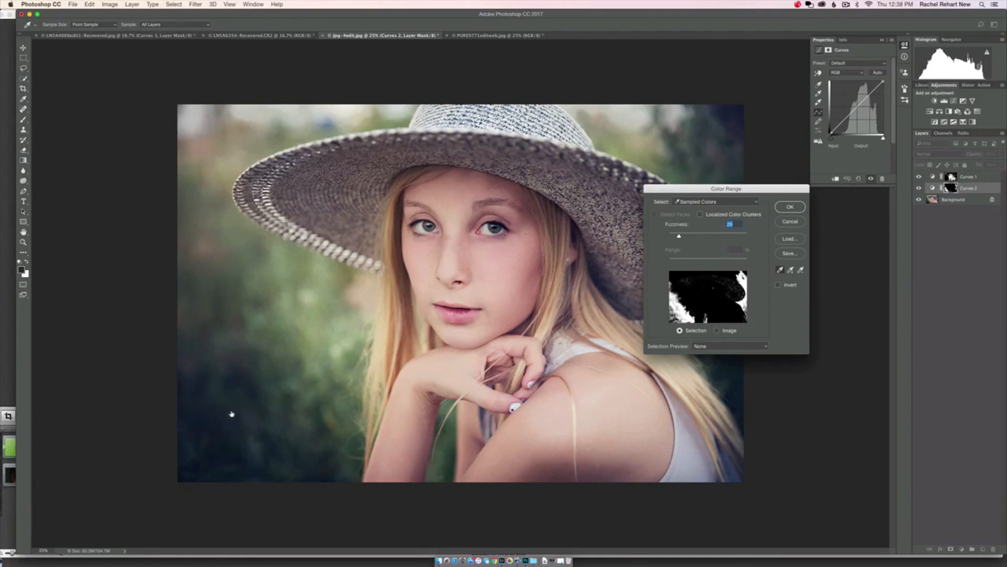
left_click(218, 420)
left_click(198, 465)
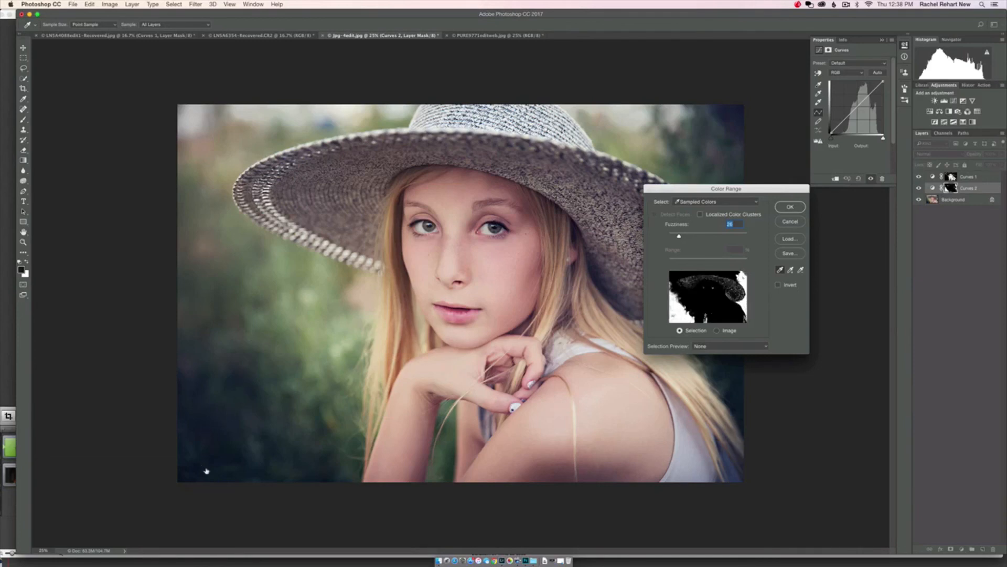
left_click(181, 413)
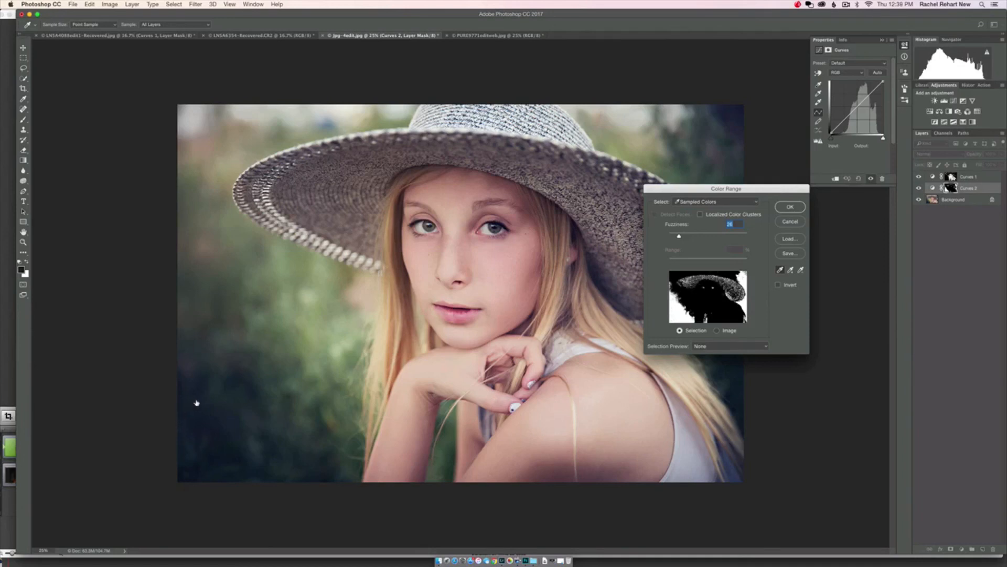
left_click(209, 162)
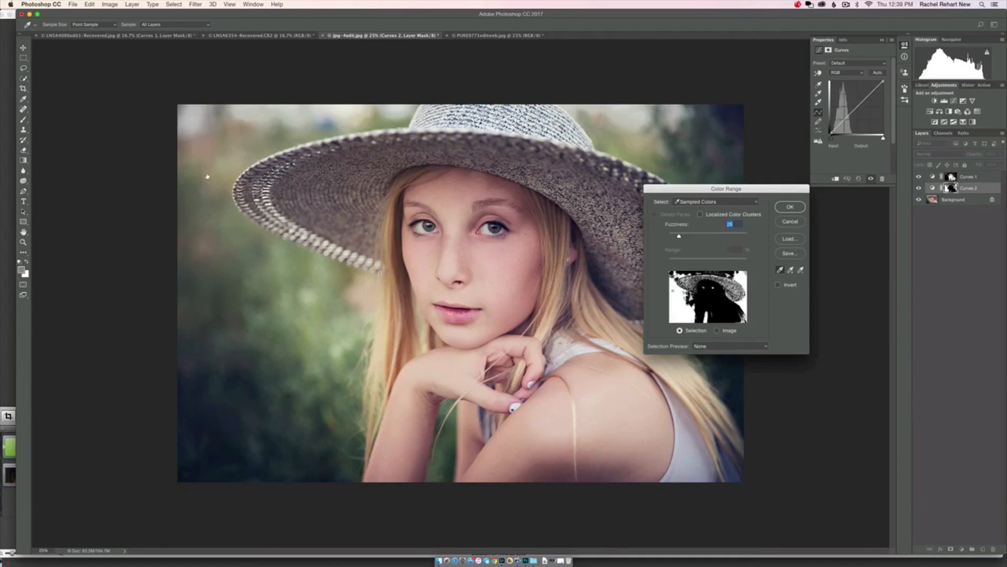
left_click(183, 211)
left_click(336, 321)
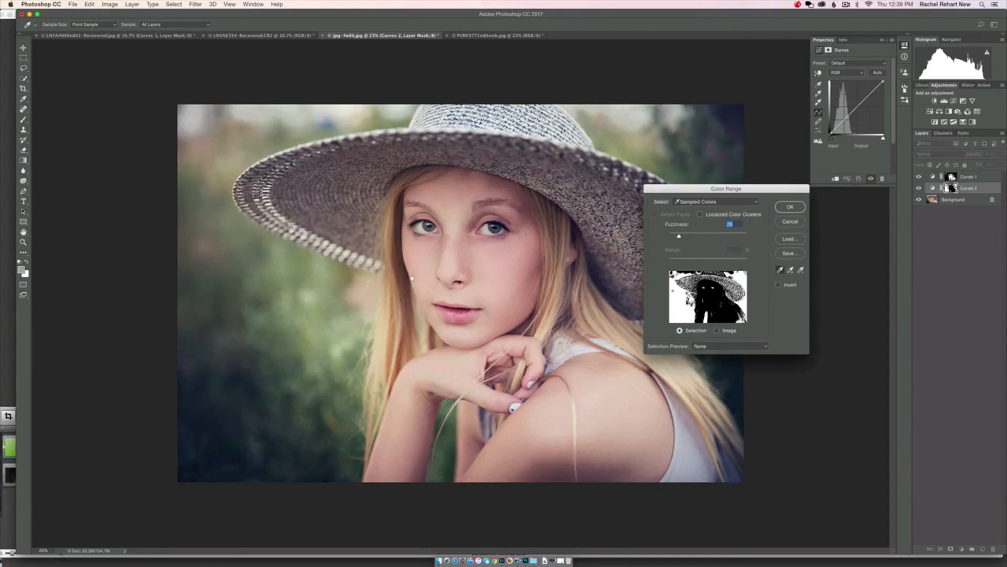
Step: Try to extend the sampled range to the pale patch beside the hair and adjust it for the bright area above the hat brim
left_click(364, 295)
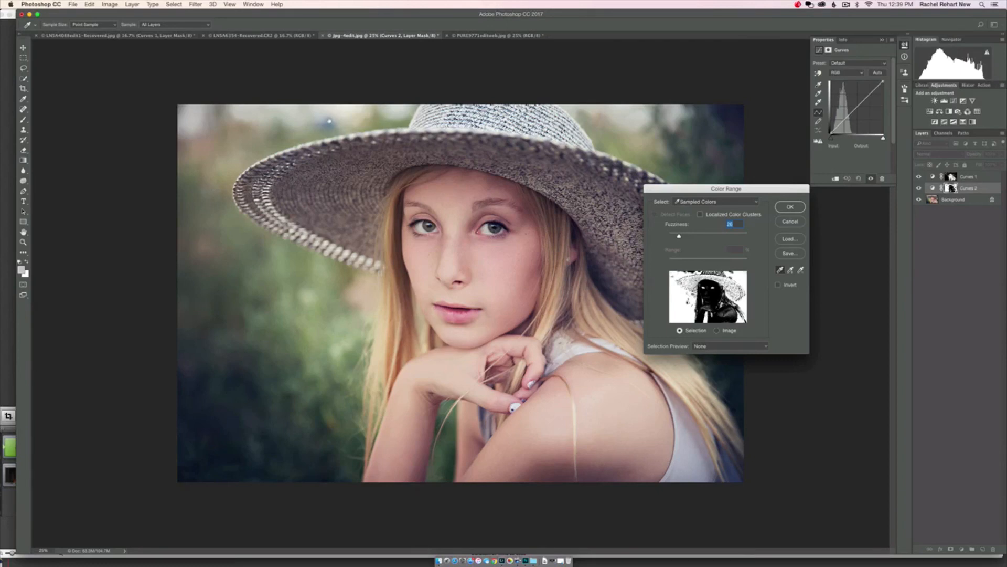
left_click(340, 111)
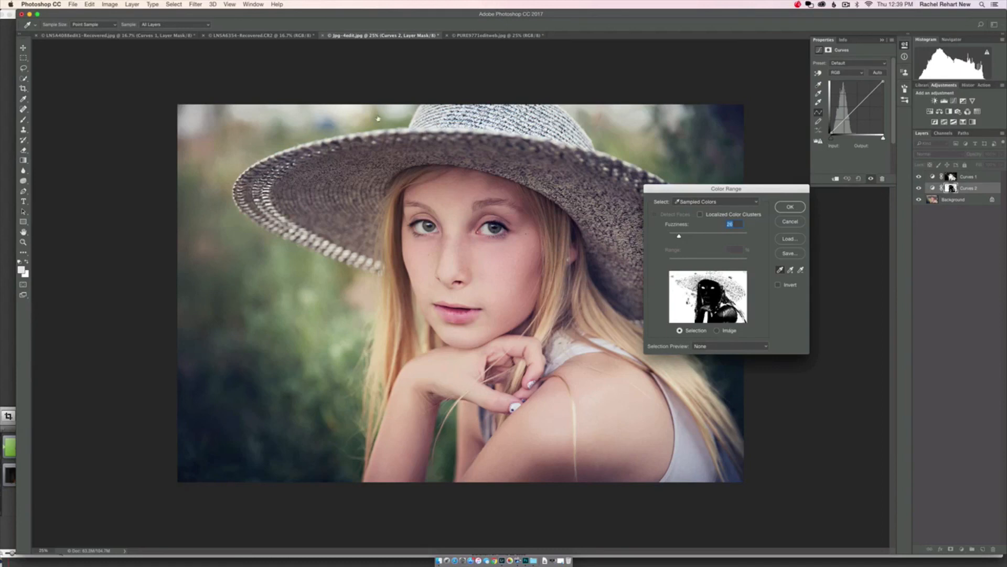
left_click(350, 113, "alt")
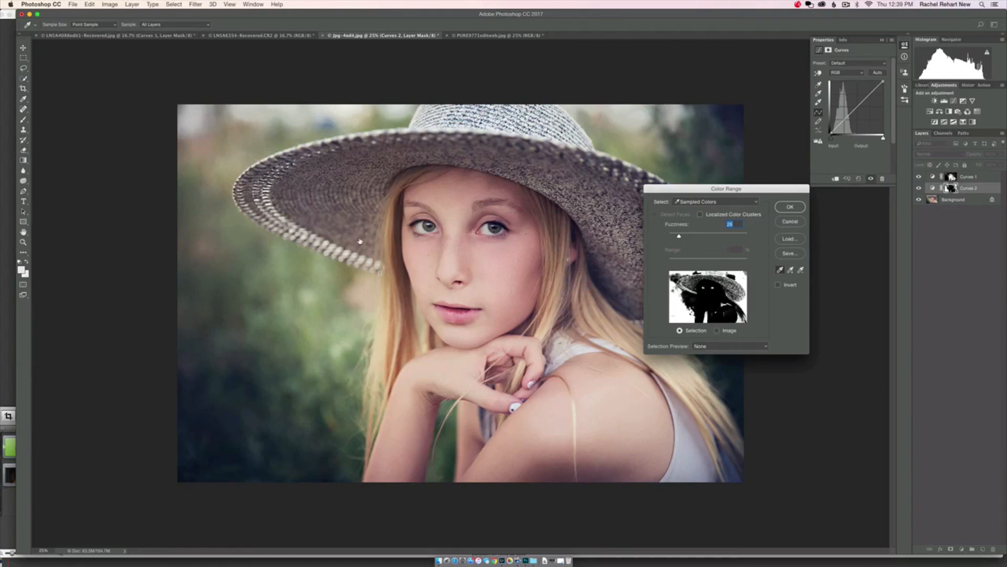
left_click(358, 299)
left_click(367, 287, "shift")
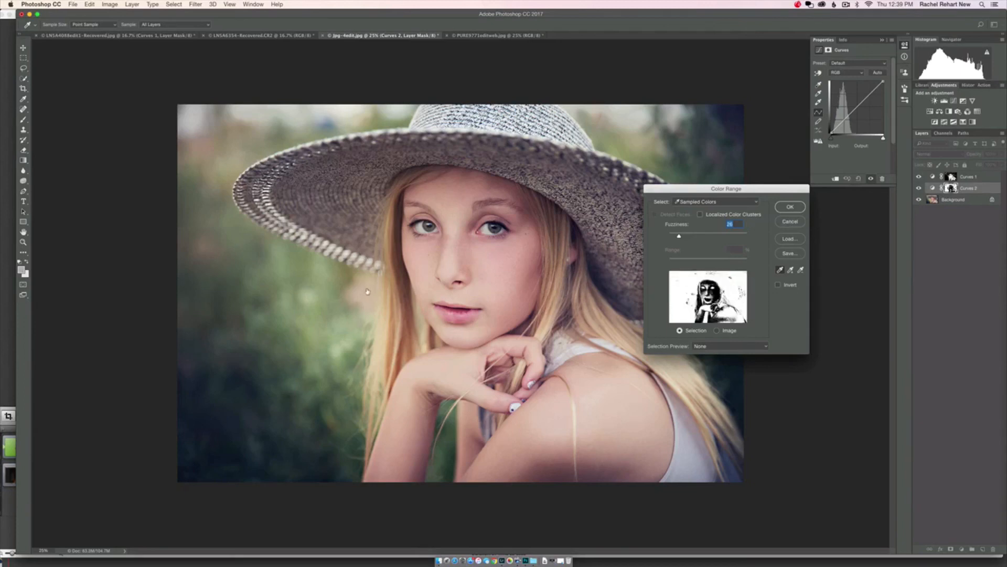
left_click(369, 294, "shift")
left_click(371, 300, "shift")
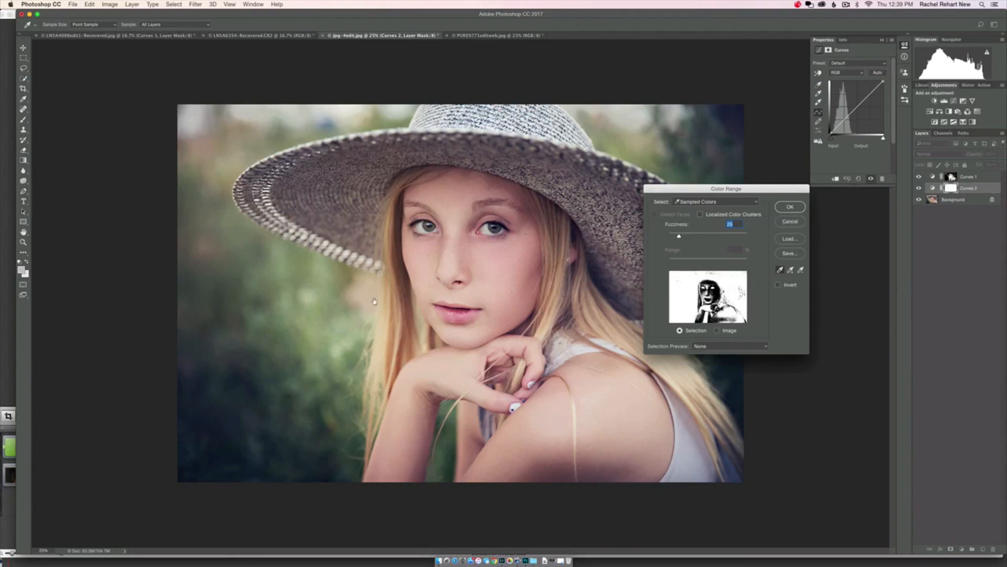
Step: Try to subtract the hair and facial skin tones from the sampled range
left_click(403, 291, "alt")
left_click(398, 292, "alt")
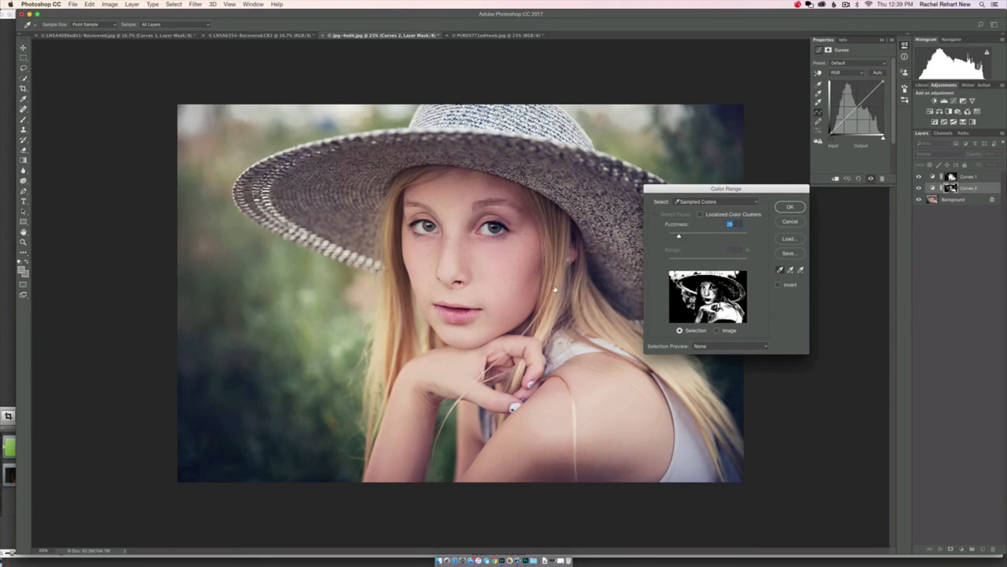
left_click(507, 274, "alt")
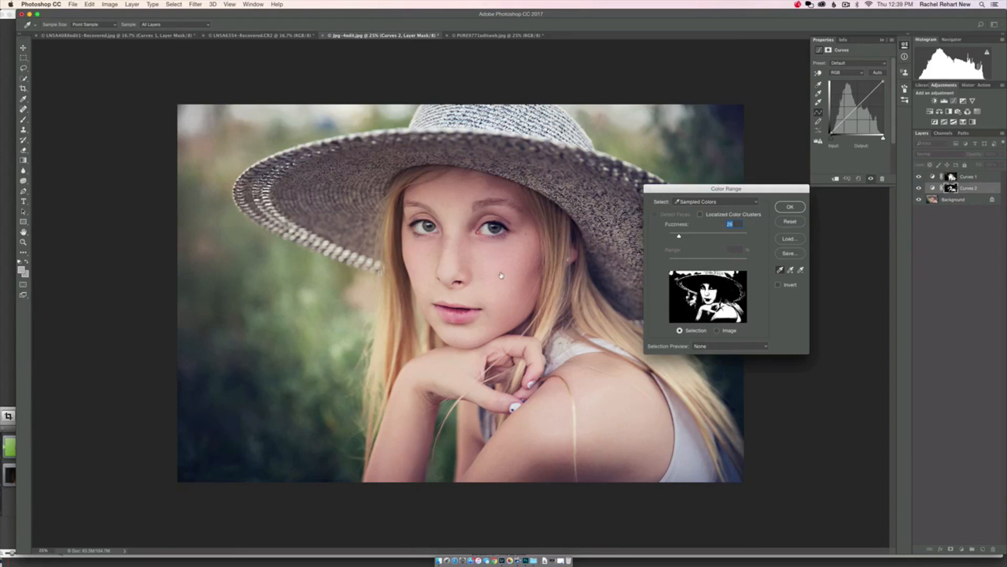
left_click(496, 273, "alt")
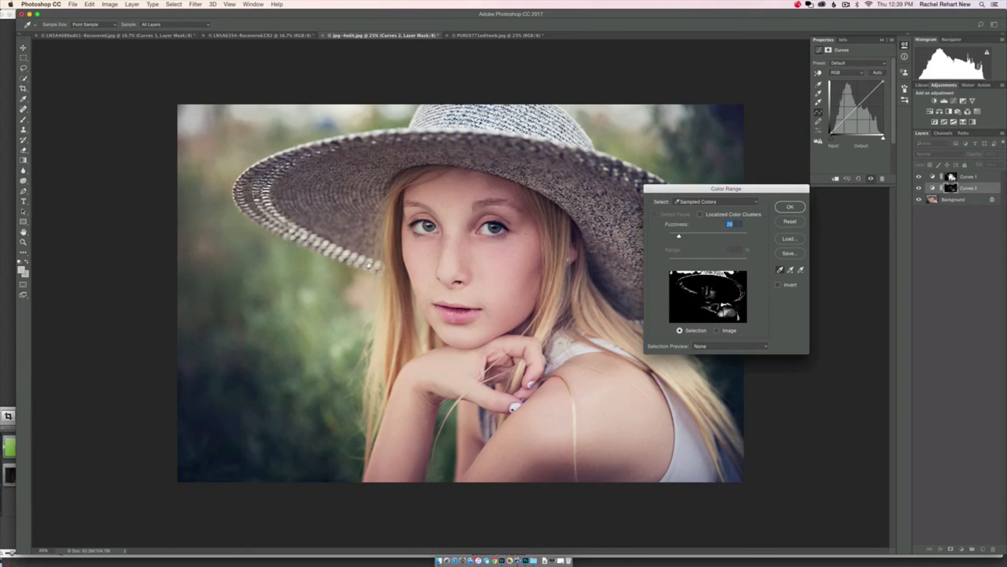
left_click(475, 263, "alt")
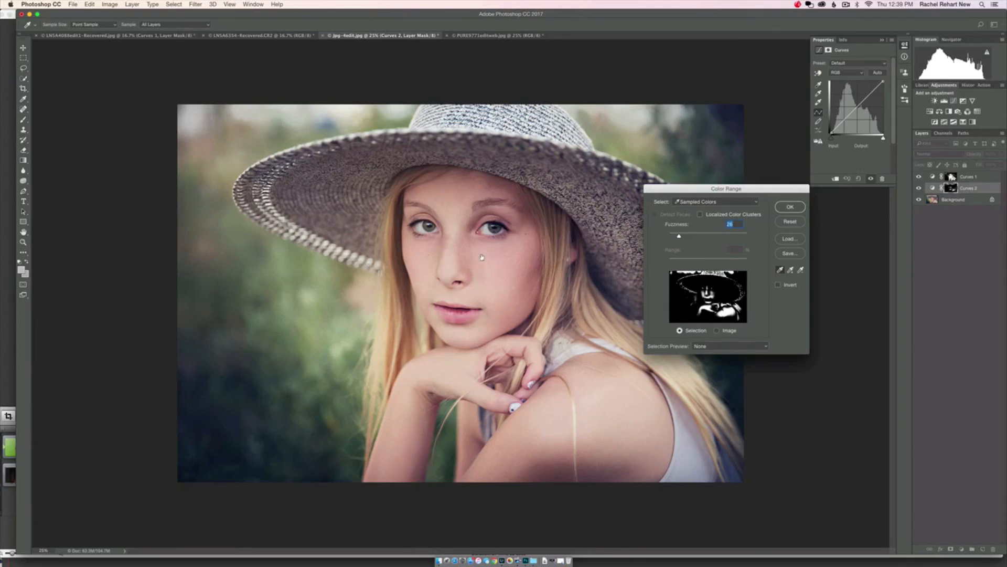
left_click(482, 257)
left_click(487, 244)
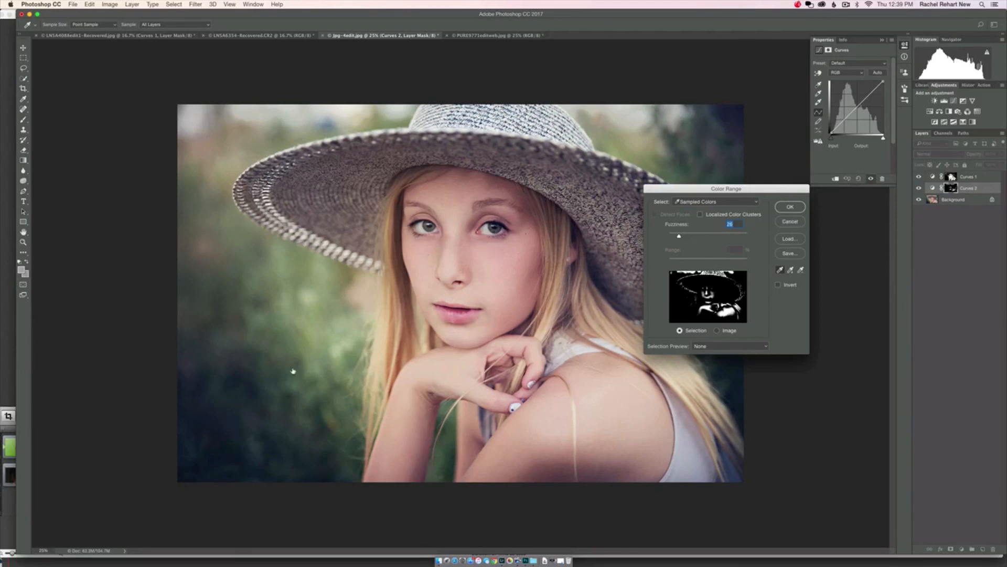
Step: Resample the background from its dark to its light greens, including the area above the hat, and apply the range to the mask
left_click(244, 376)
left_click(239, 388)
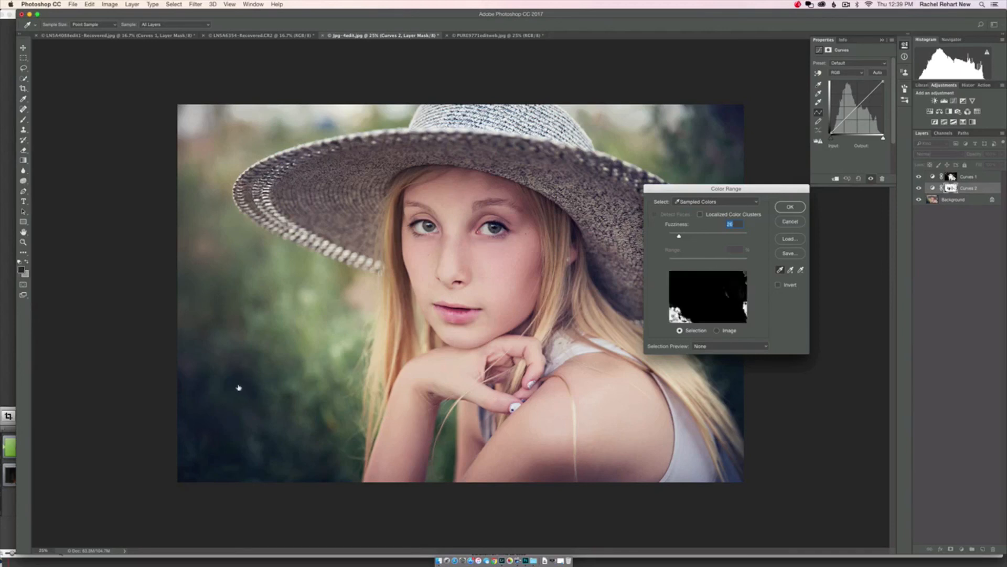
left_click(232, 392)
left_click(247, 373)
left_click(253, 318)
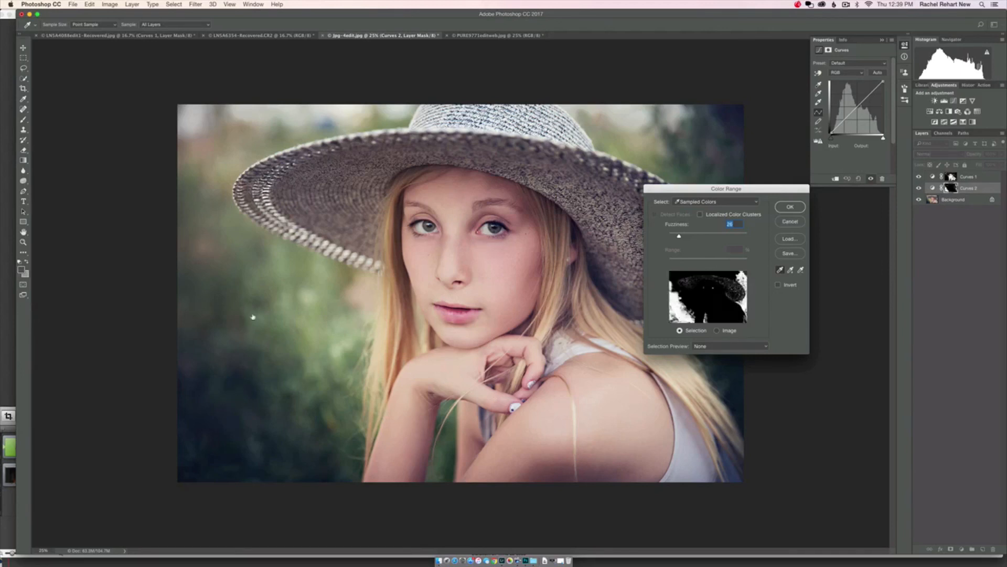
left_click(276, 313)
left_click(294, 314)
left_click(315, 288, "shift")
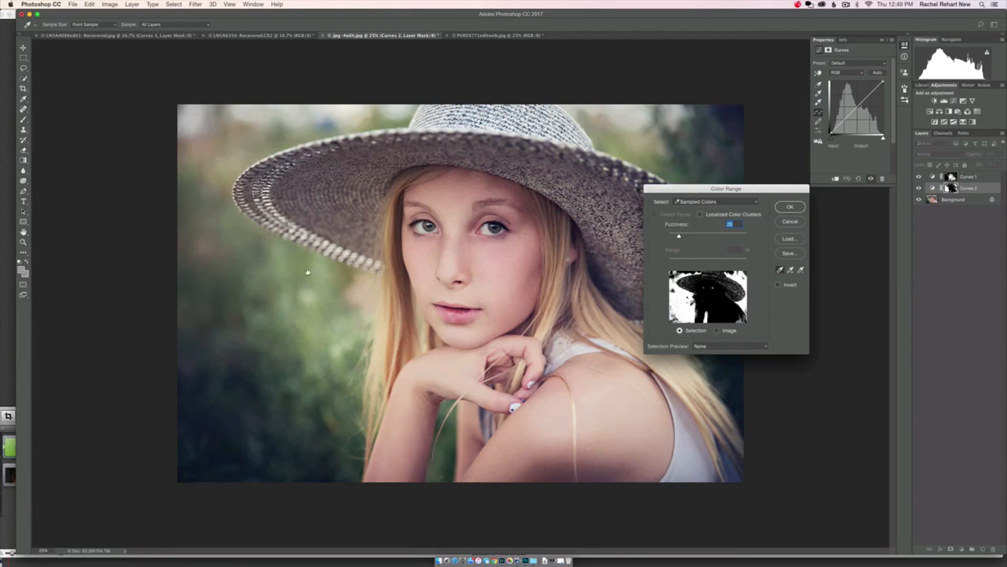
left_click(236, 140, "shift")
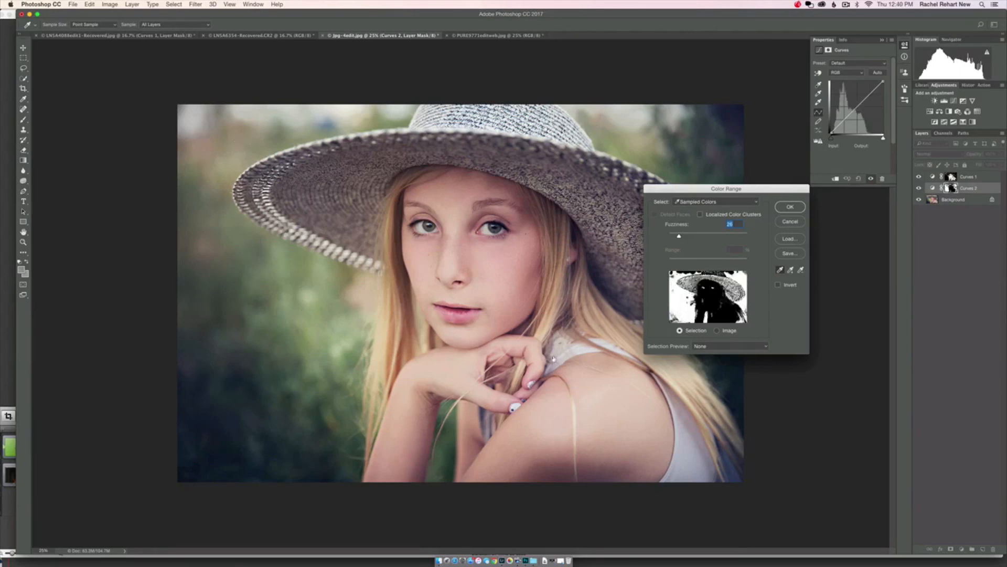
left_click(187, 470, "shift")
left_click(790, 207)
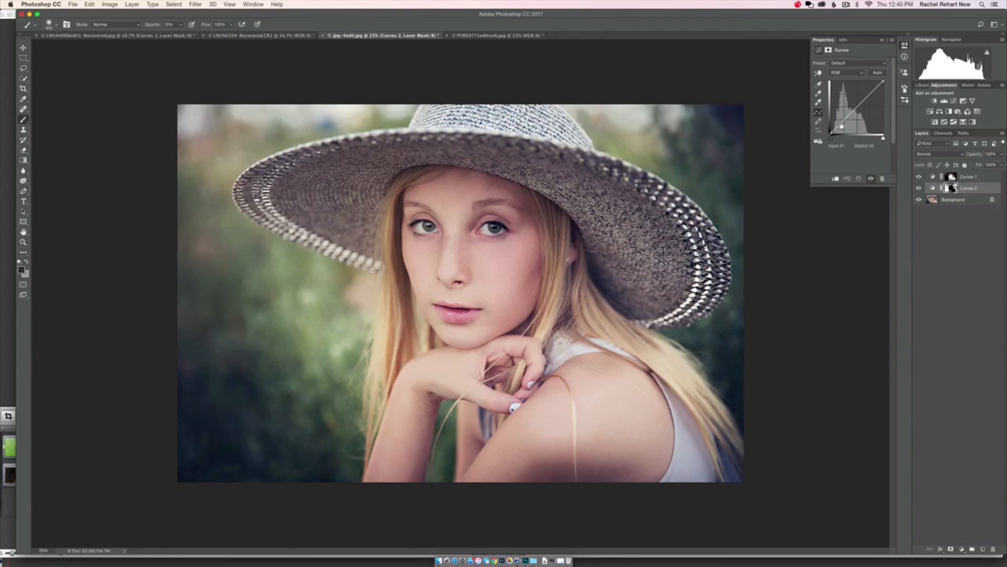
Step: Darken the background by lowering the shadows of the second Curves layer's curve, and check the transition along the hair
left_click_drag(842, 122, 844, 126)
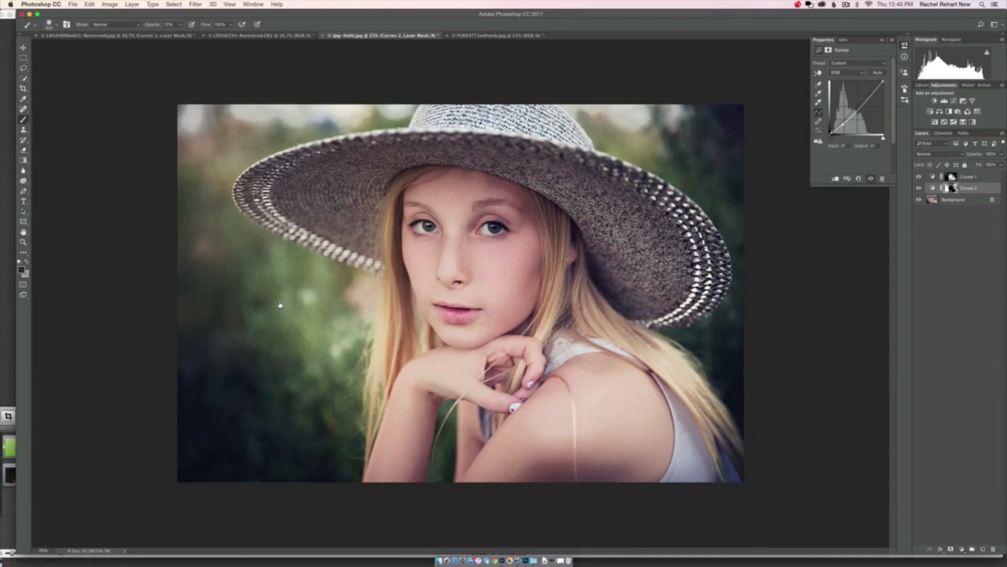
key("super+plus")
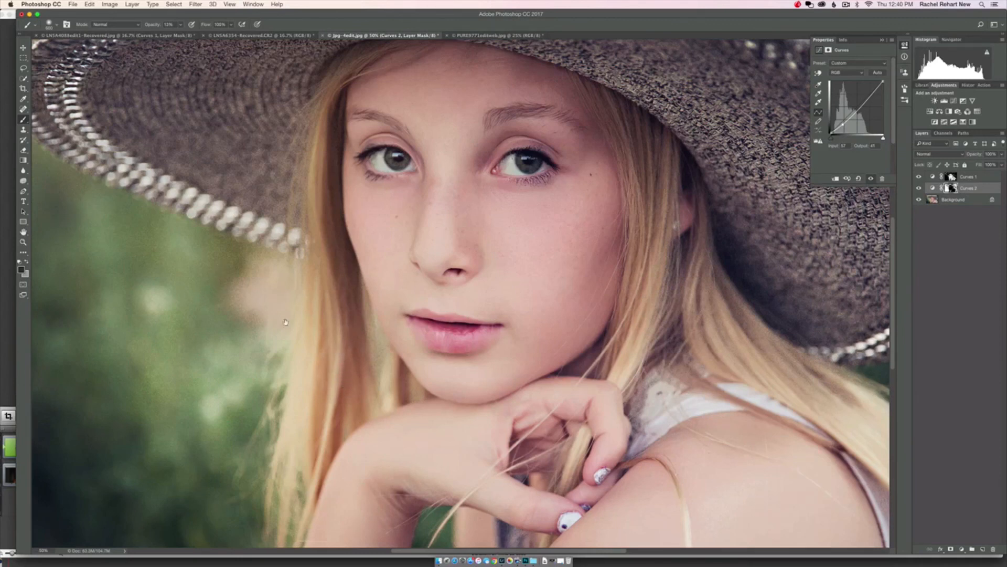
scroll(158, 281, "left", 3)
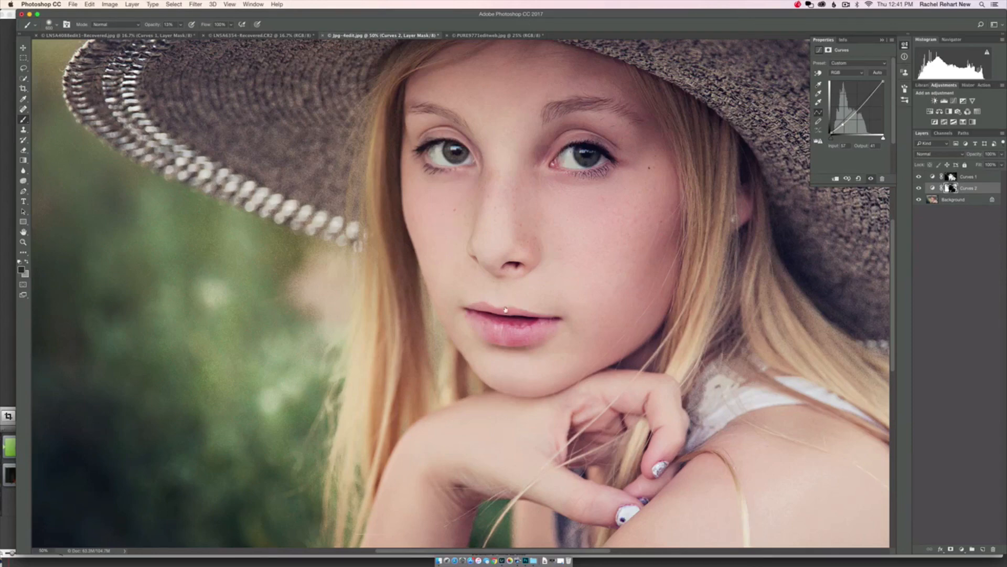
key("super+minus")
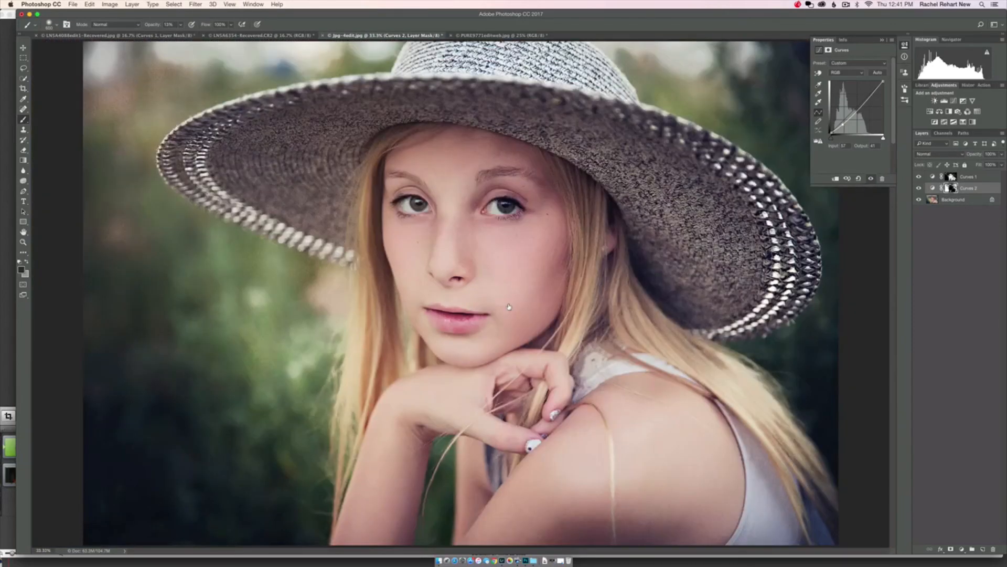
Step: Try feathering the second Curves layer's mask, and set the feather back to 0 px
left_click(951, 189)
left_click_drag(816, 117, 863, 118)
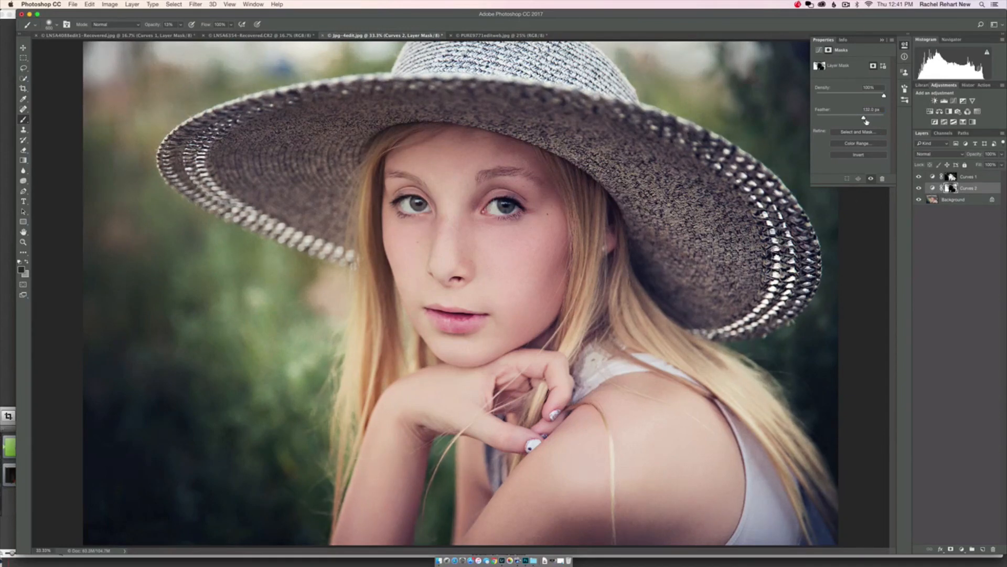
left_click_drag(867, 119, 812, 129)
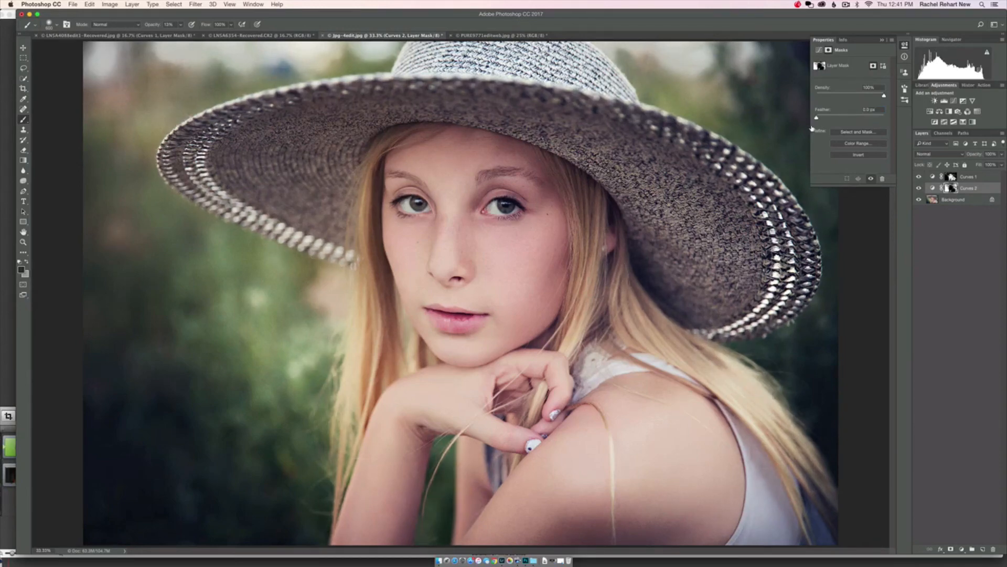
Step: Delete both Curves adjustment layers from the portrait with the straw hat
key("super+minus")
key("super+minus")
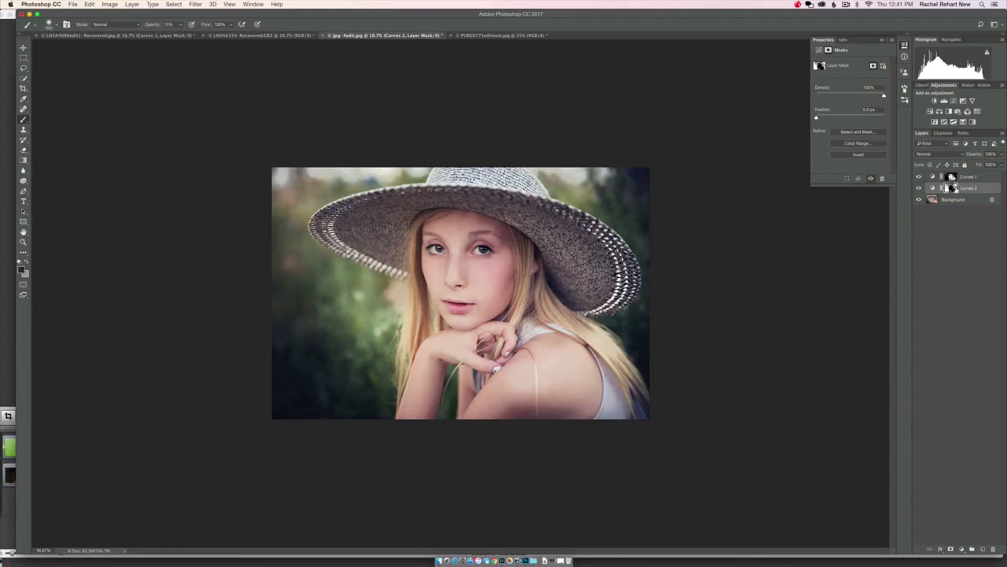
left_click(967, 180, "shift")
left_click_drag(969, 184, 993, 549)
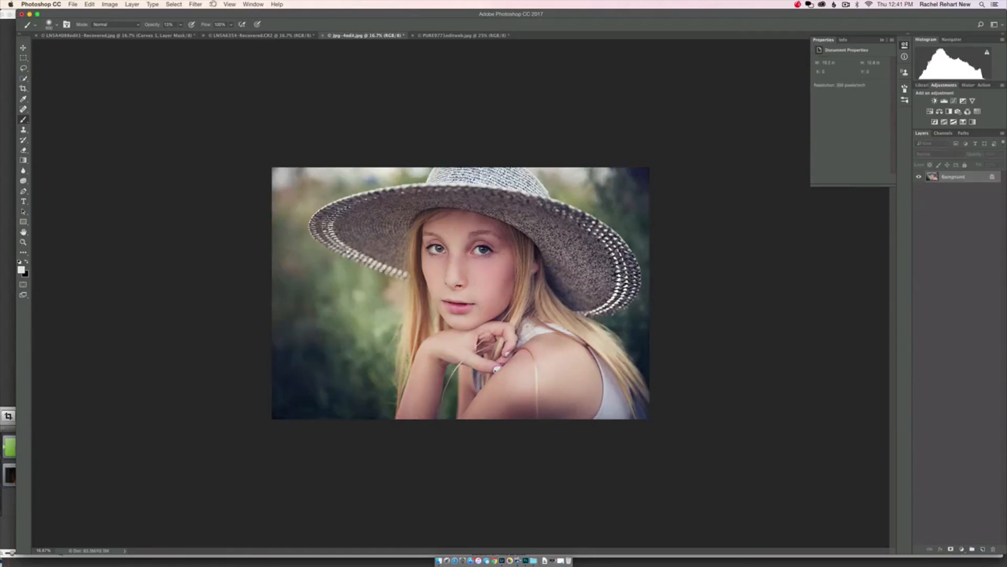